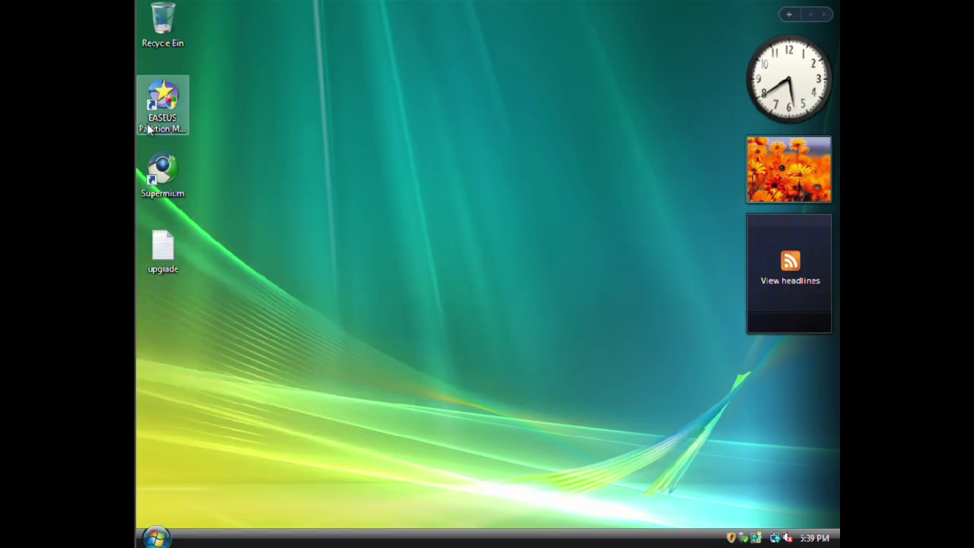
Add the line "Now im in vista! Im gonna upgrade to windows 7 now." to the upgrade note and close it.
click(430, 298)
click(712, 108)
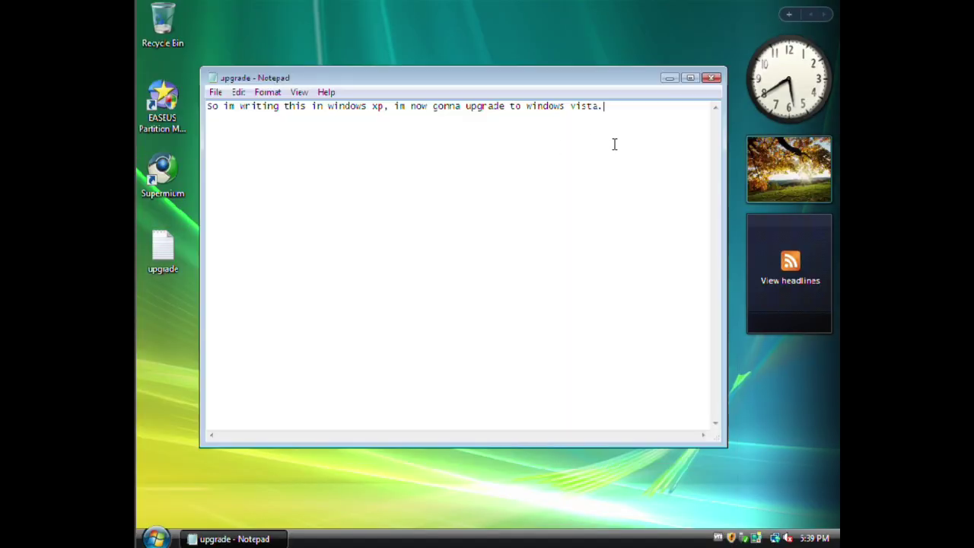
text(ta!)
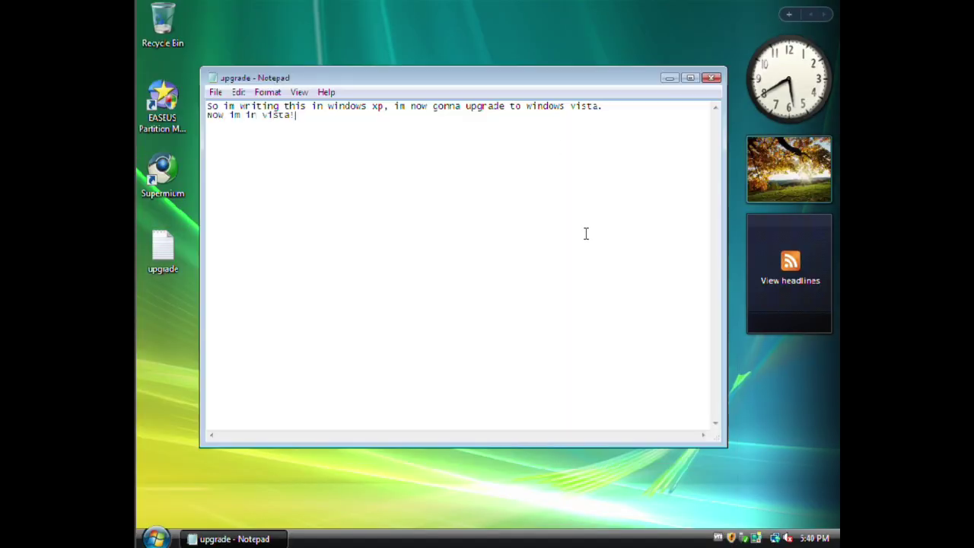
text( im gonna upgrad)
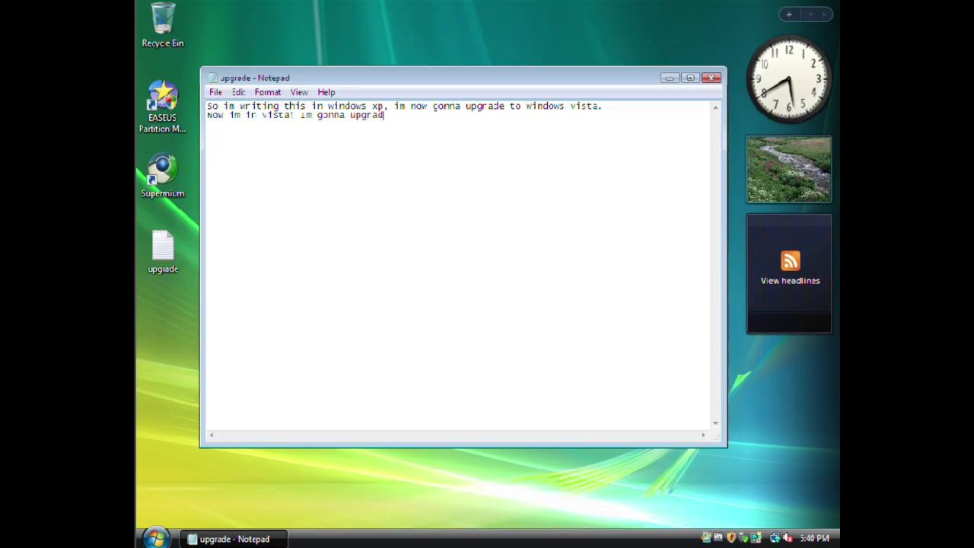
text(e to windows 7 now.)
click(711, 77)
click(561, 208)
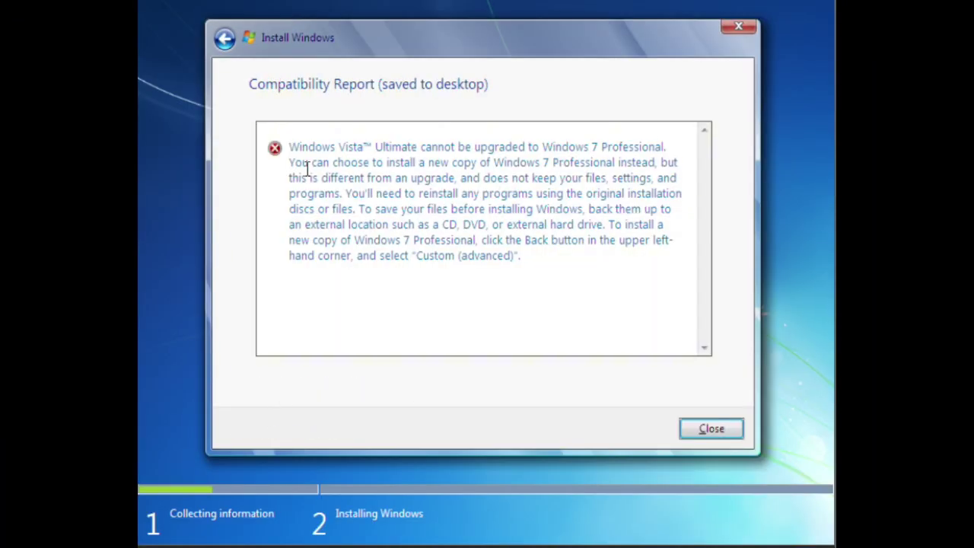
Read the Windows 7 upgrade compatibility report, rerun setup, and examine the new report for issues blocking the upgrade.
drag(307, 169, 523, 204)
click(523, 204)
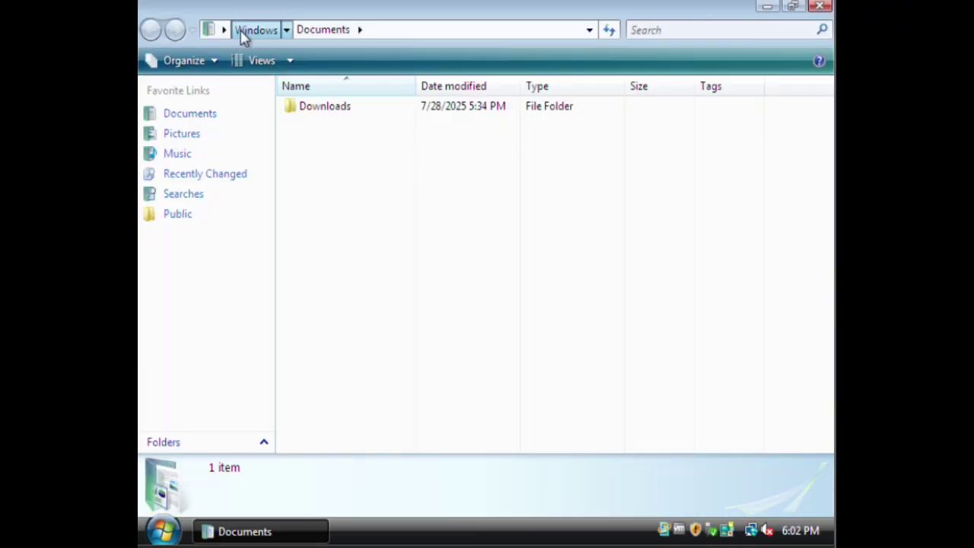
click(254, 29)
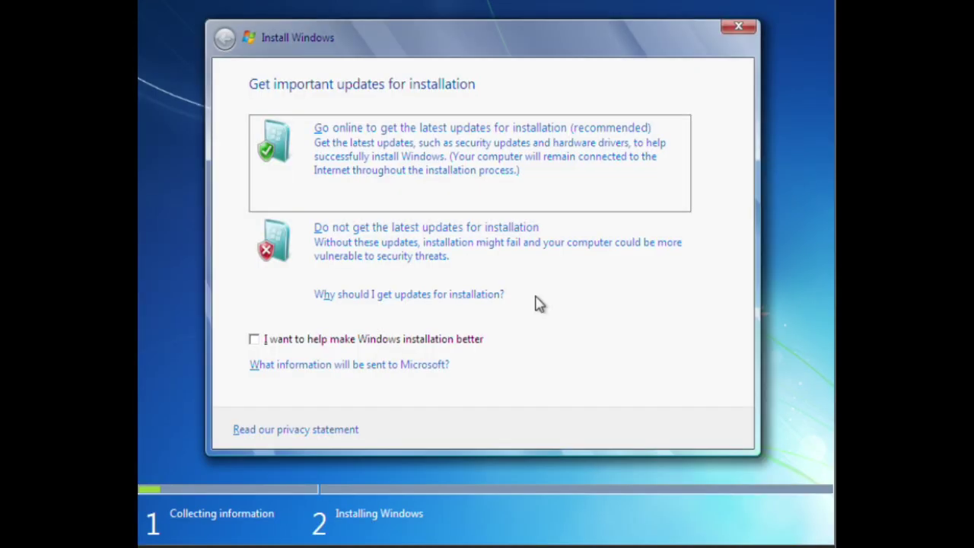
drag(288, 147, 663, 219)
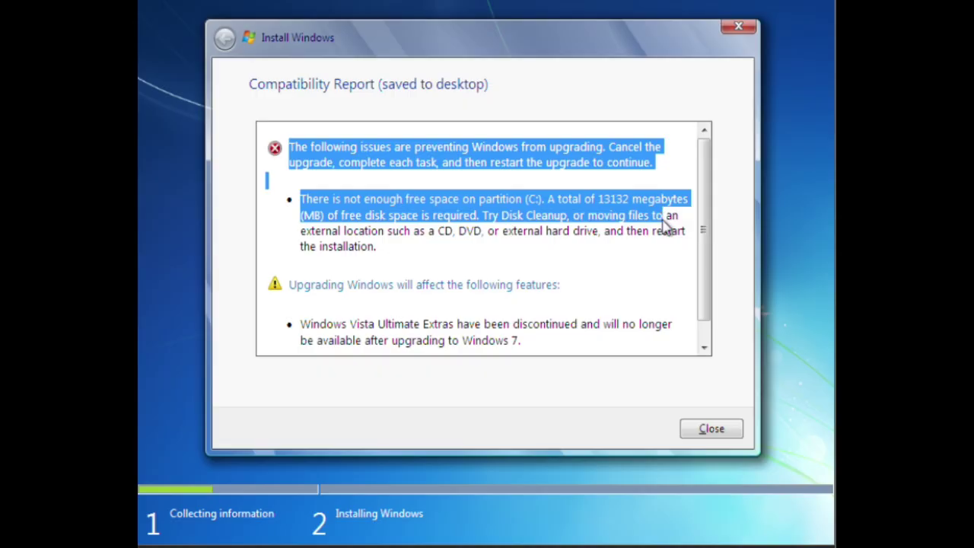
scroll(663, 218, down, 1)
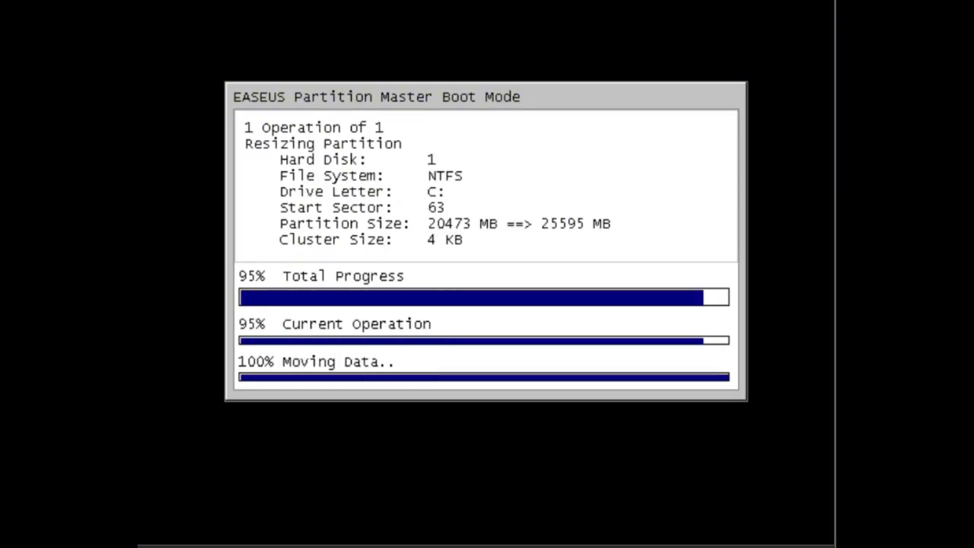
Try to extend the C: partition over the unallocated space to 25.00 GB in EASEUS Partition Master, applying it with a reboot.
key(Return)
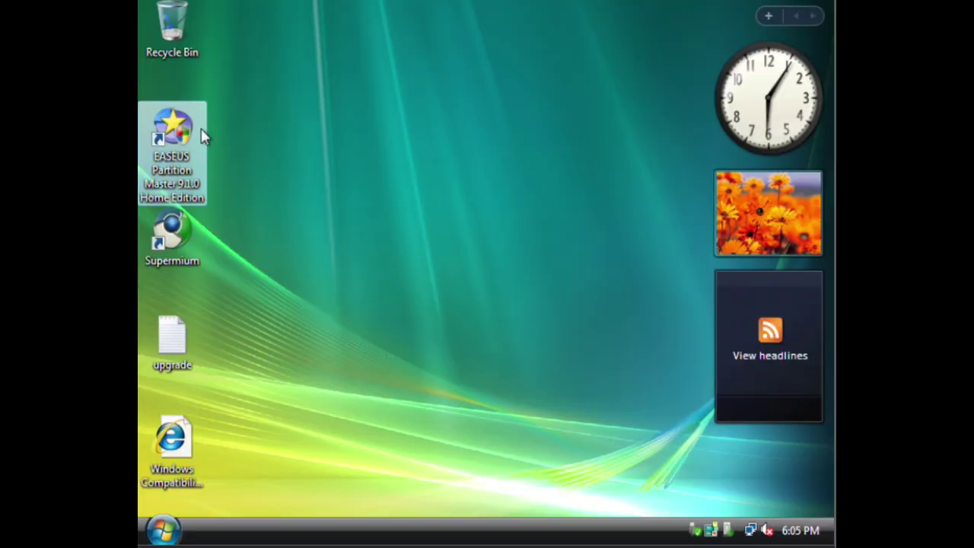
double_click(198, 135)
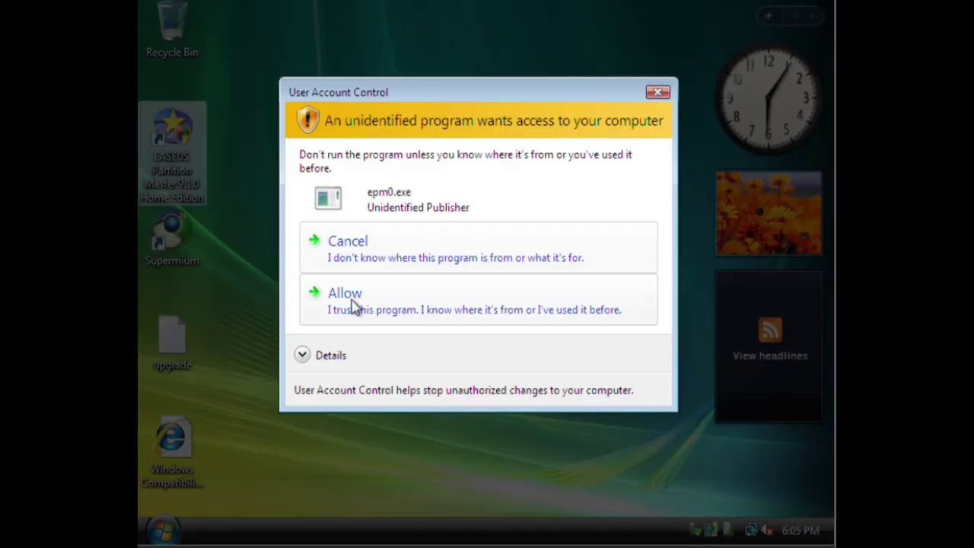
click(352, 307)
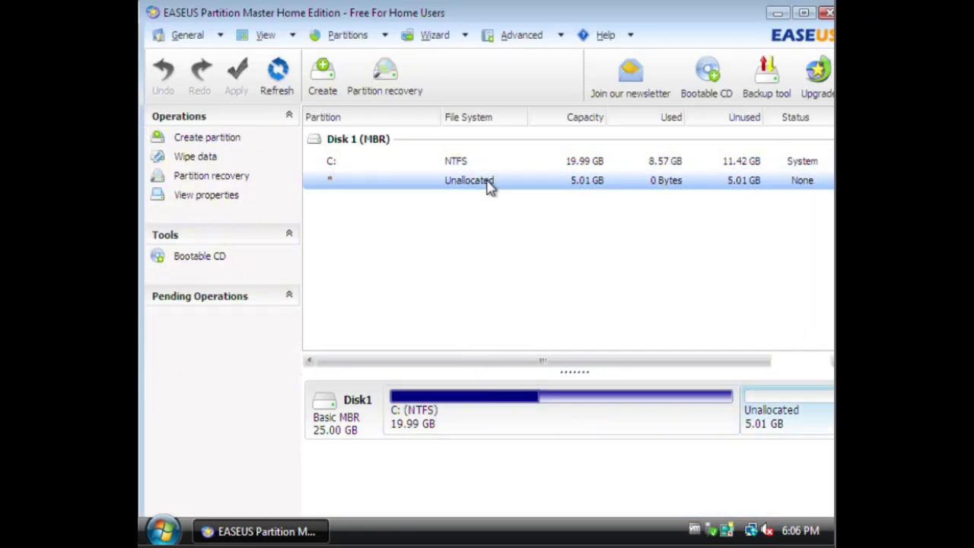
right_click(470, 162)
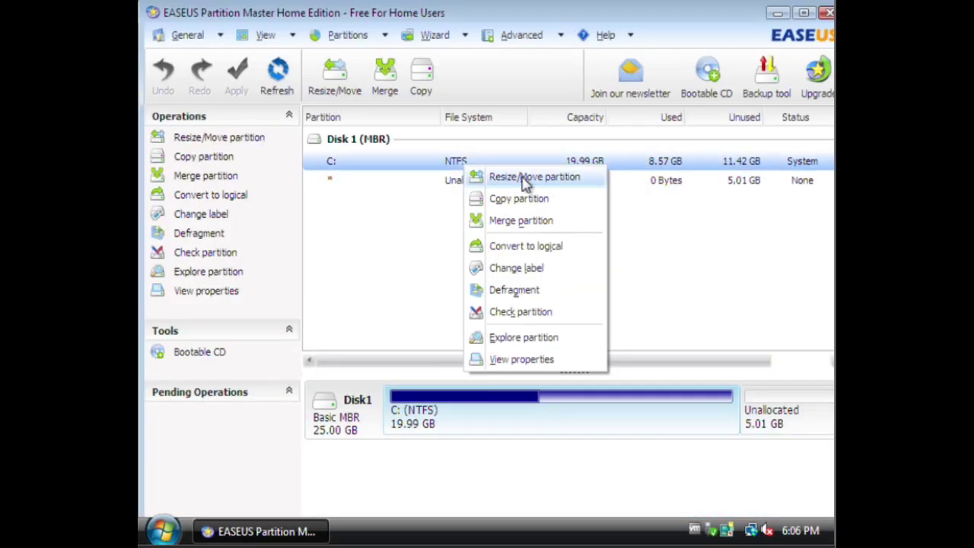
click(500, 174)
click(599, 496)
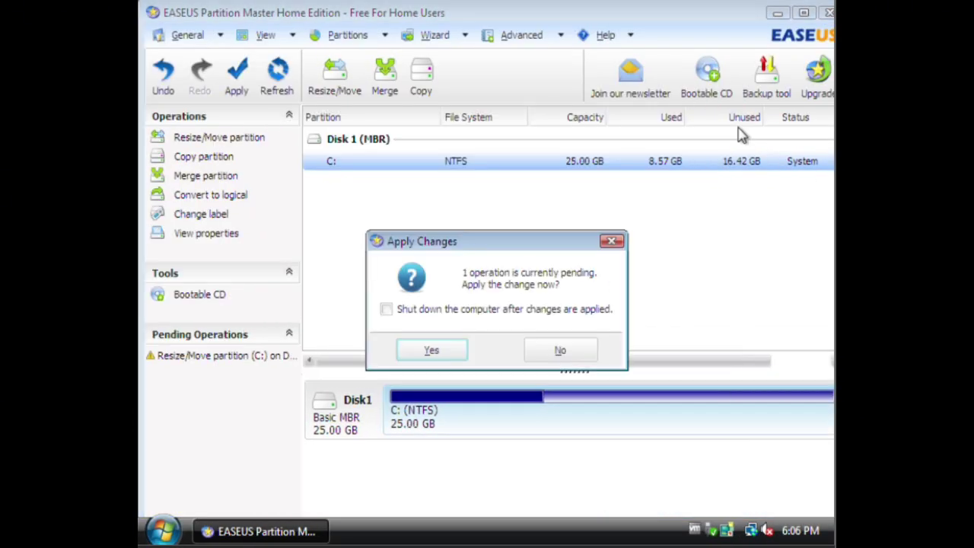
click(431, 348)
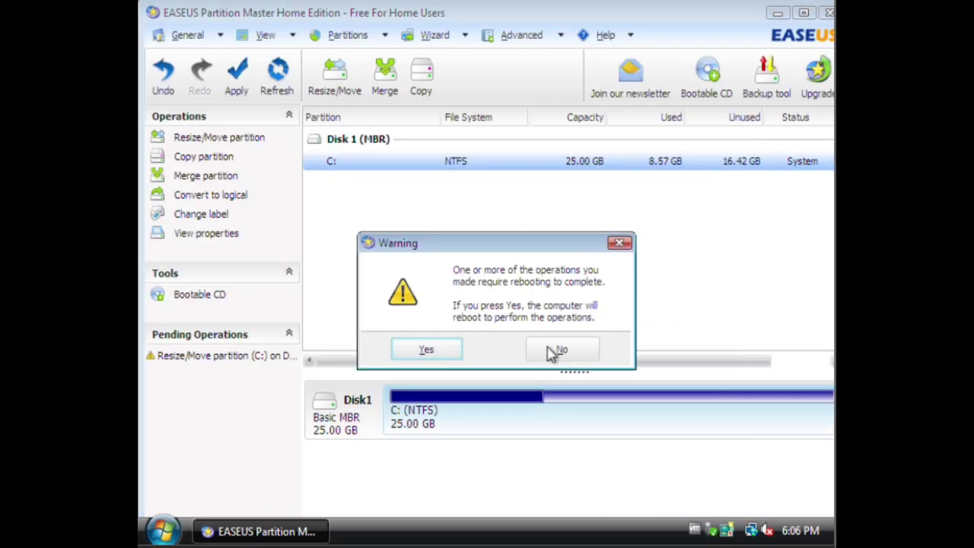
click(428, 347)
Retry the EASEUS resize of C: to 25.00 GB, apply the pending operation and reboot.
click(344, 293)
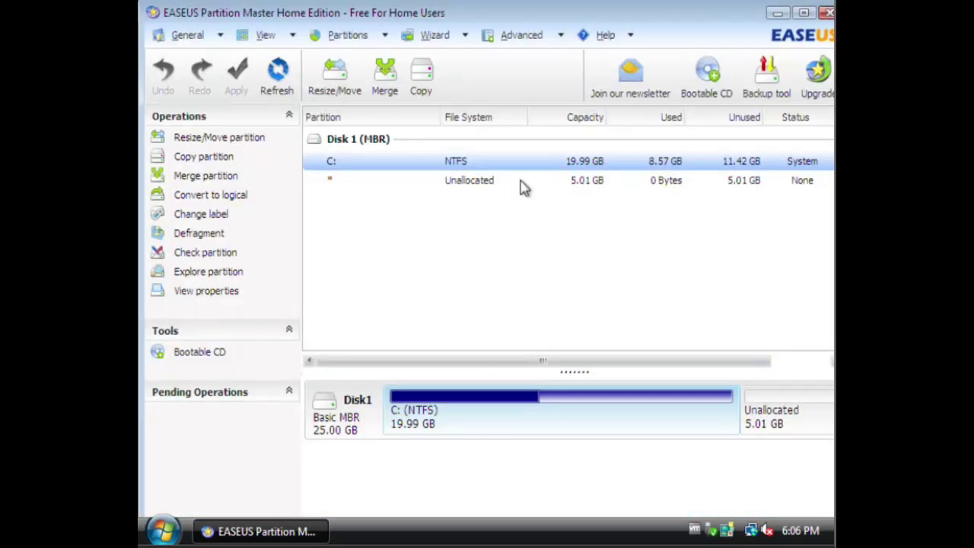
right_click(508, 162)
click(546, 176)
click(591, 492)
click(236, 77)
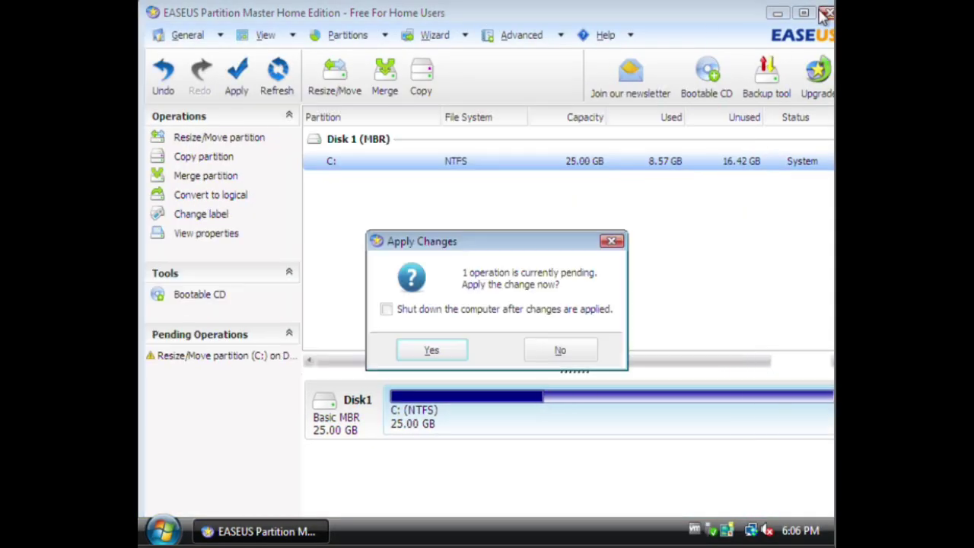
click(453, 350)
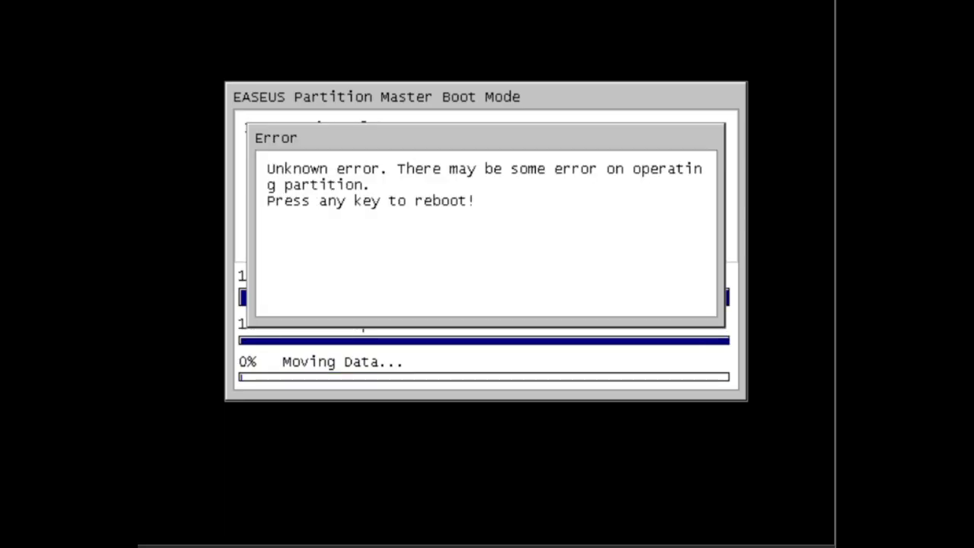
key(Return)
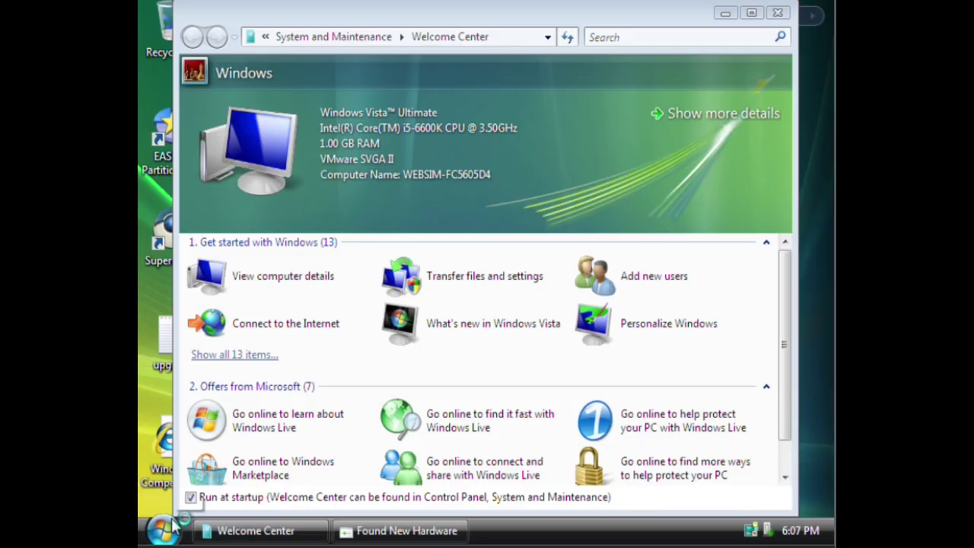
Search the computer for "partition" and look through Computer Management for a disk tool.
key(super)
text(partition)
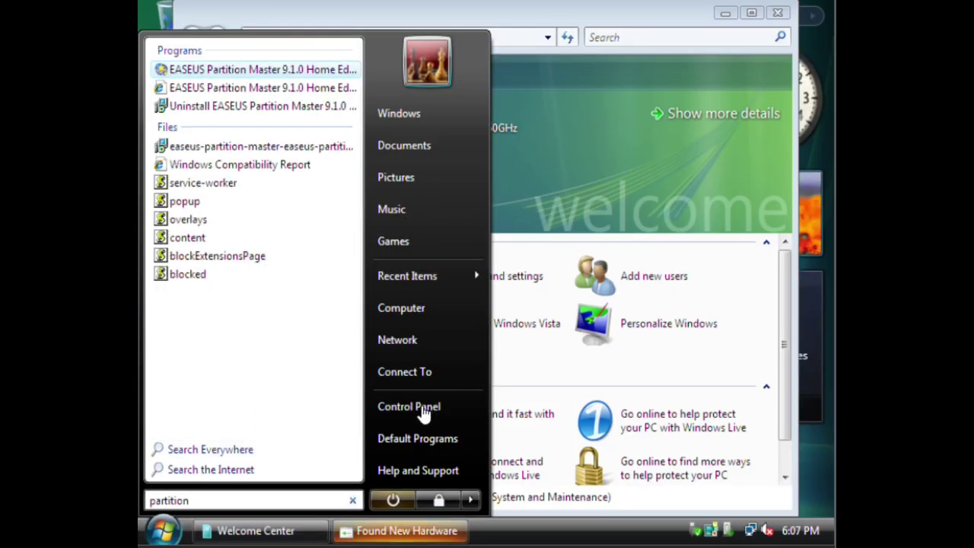
right_click(392, 306)
click(439, 357)
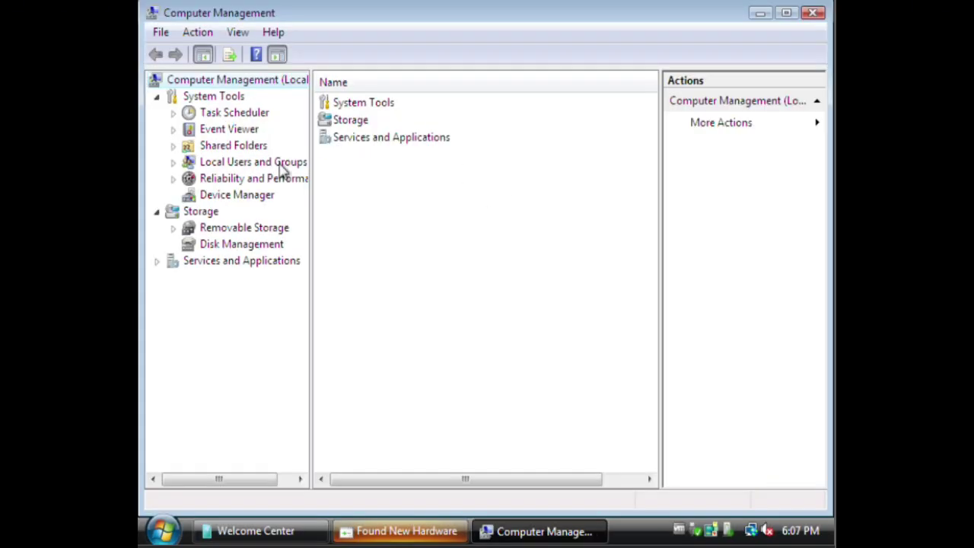
click(157, 261)
click(813, 13)
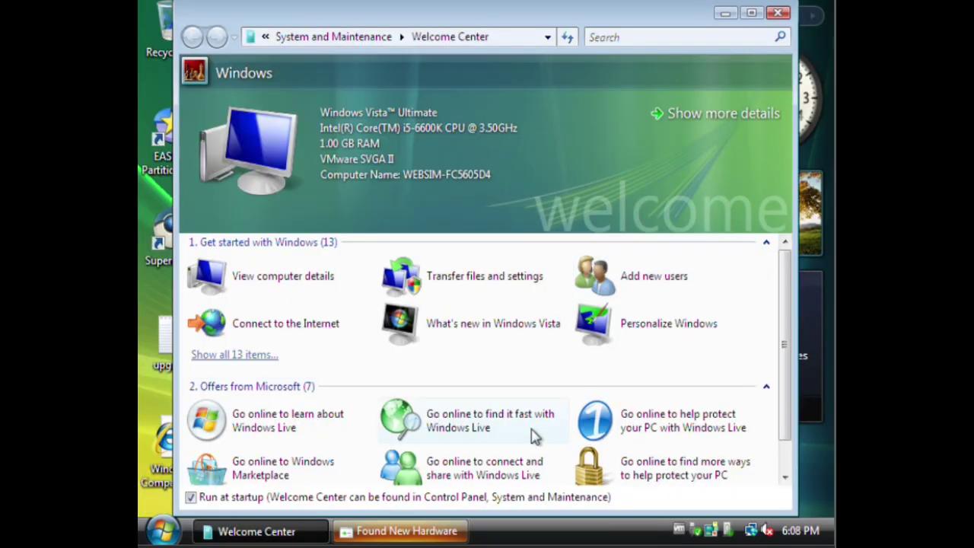
Search Control Panel for "storage" and open Disk Management.
click(327, 35)
text(storage)
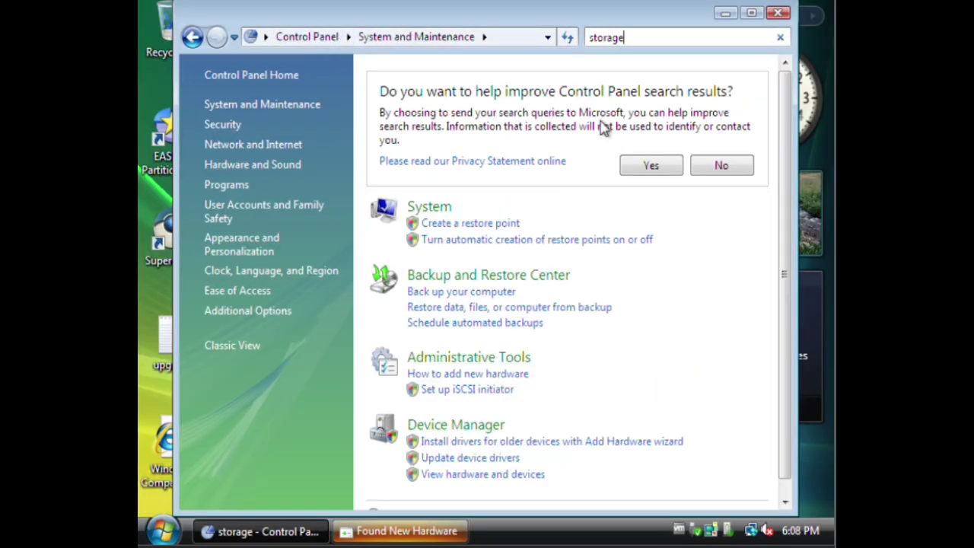
click(452, 416)
double_click(578, 108)
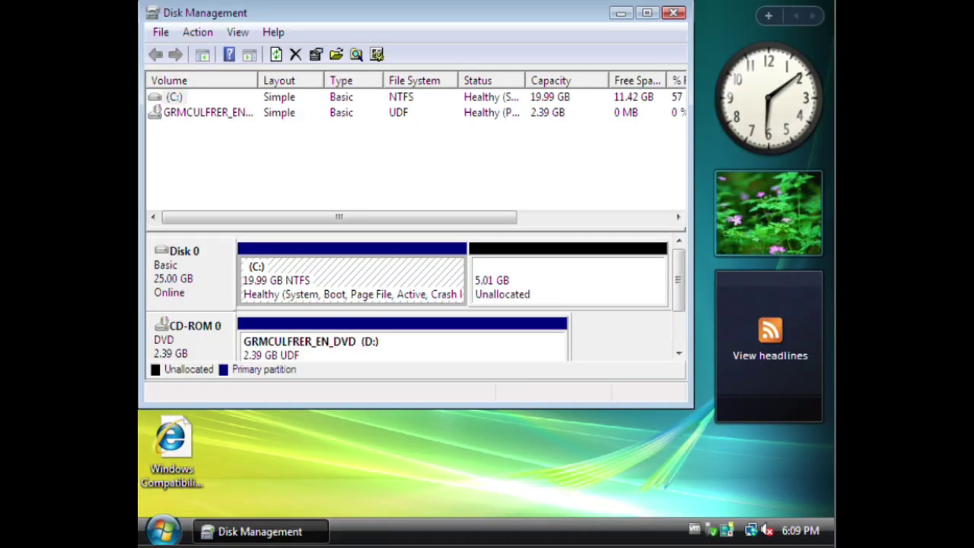
Extend the C: volume by 5125 MB using the unallocated space on Disk 0.
right_click(551, 268)
right_click(450, 278)
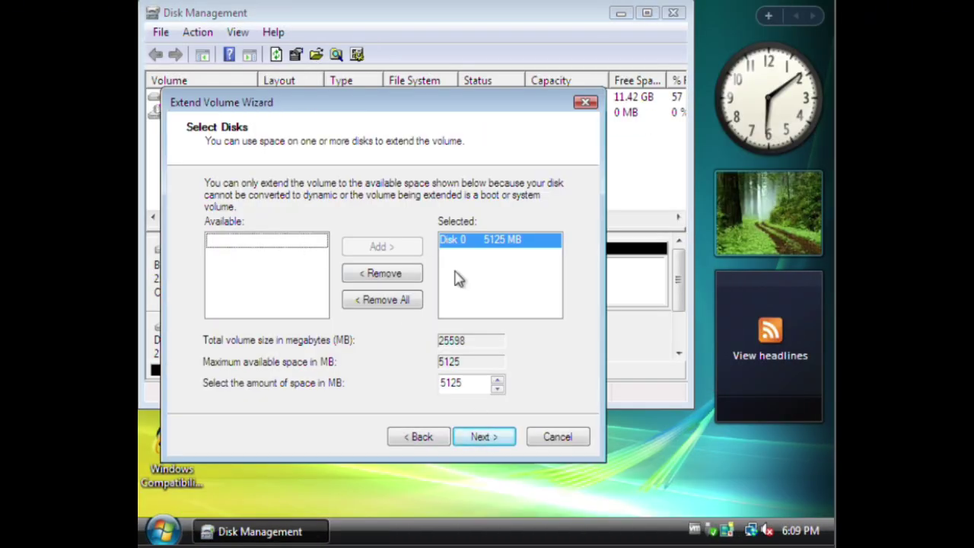
click(481, 435)
click(486, 436)
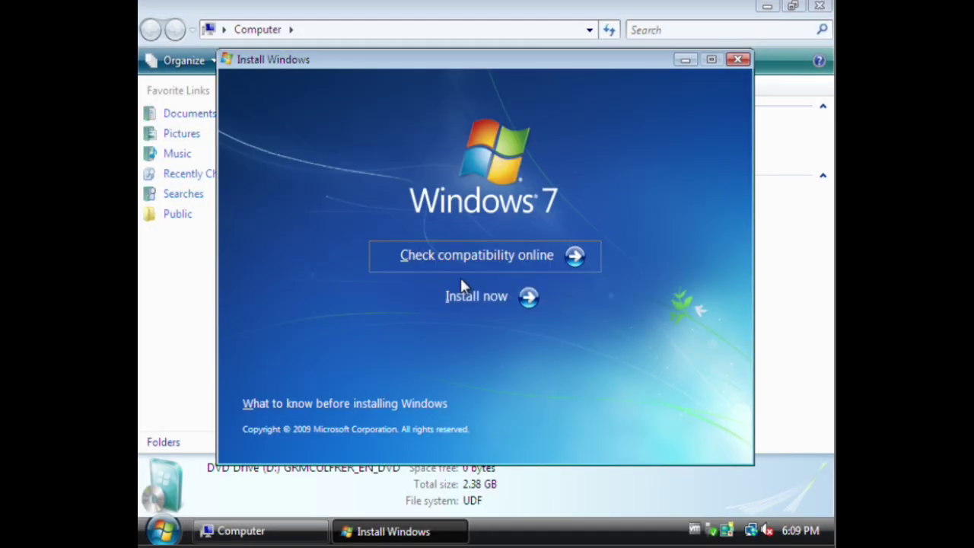
Start the Windows 7 installation without getting the latest updates and continue past the compatibility report.
click(462, 289)
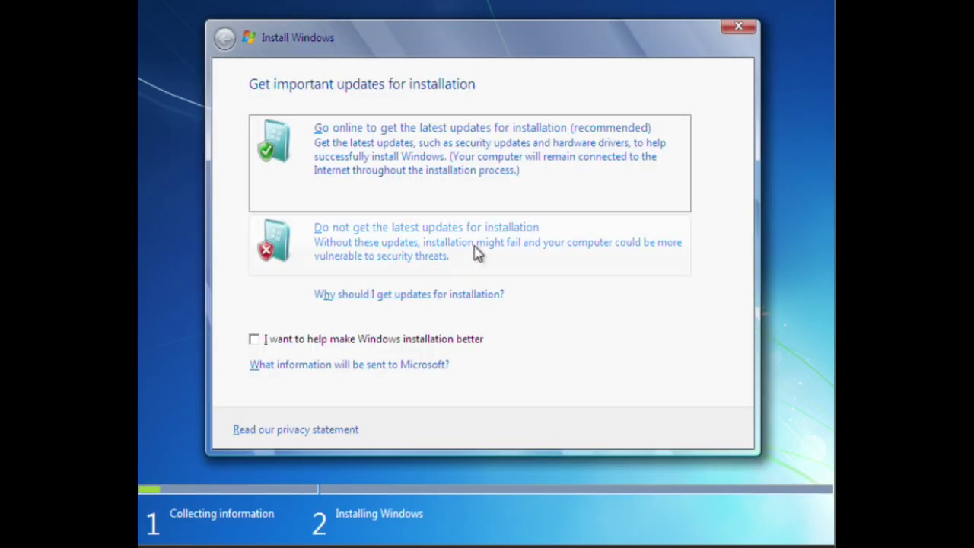
click(476, 255)
click(685, 430)
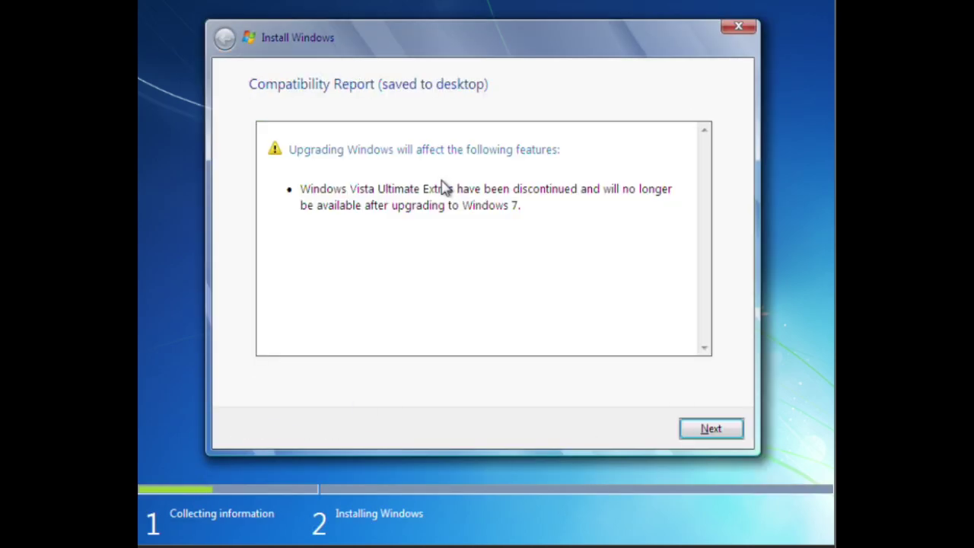
click(708, 425)
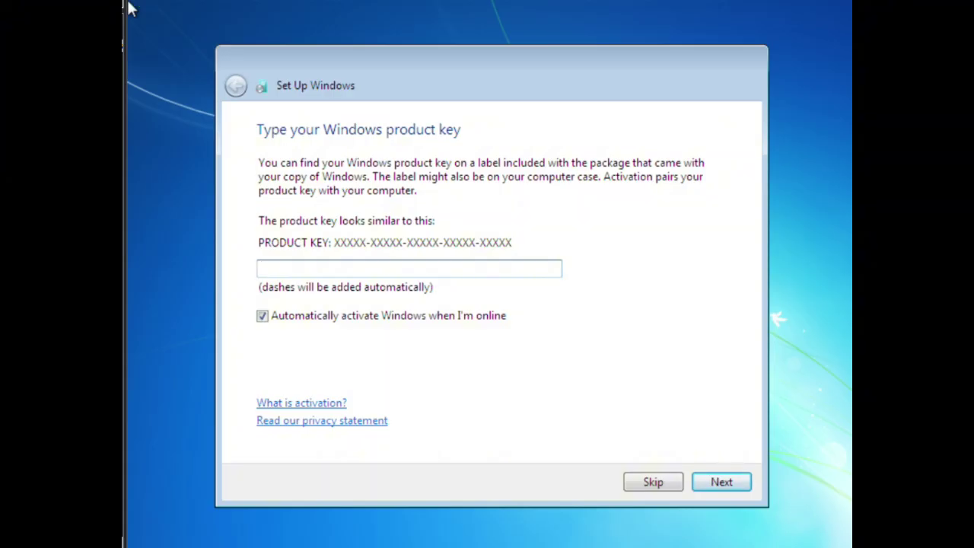
Skip the Windows product key and accept the Pacific Time (US & Canada) date and time settings.
click(630, 484)
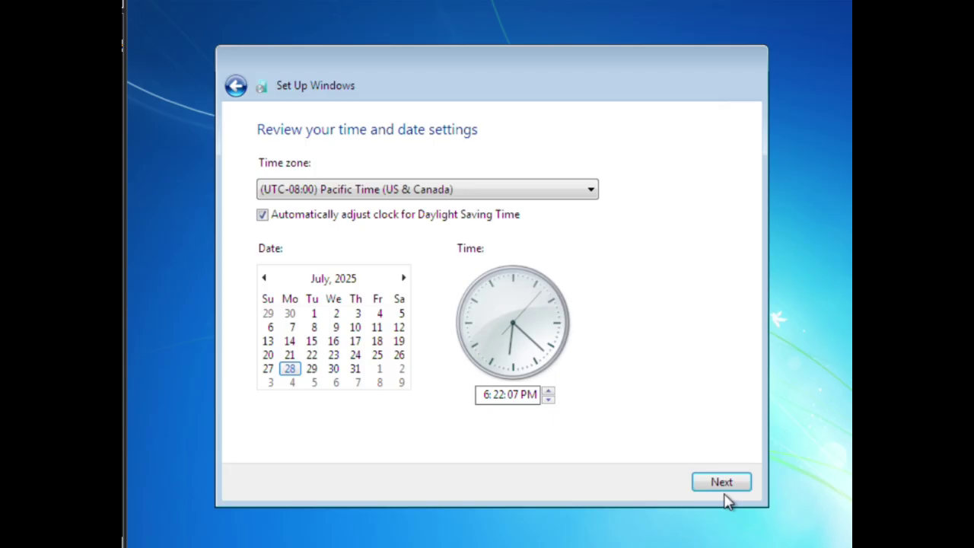
click(723, 483)
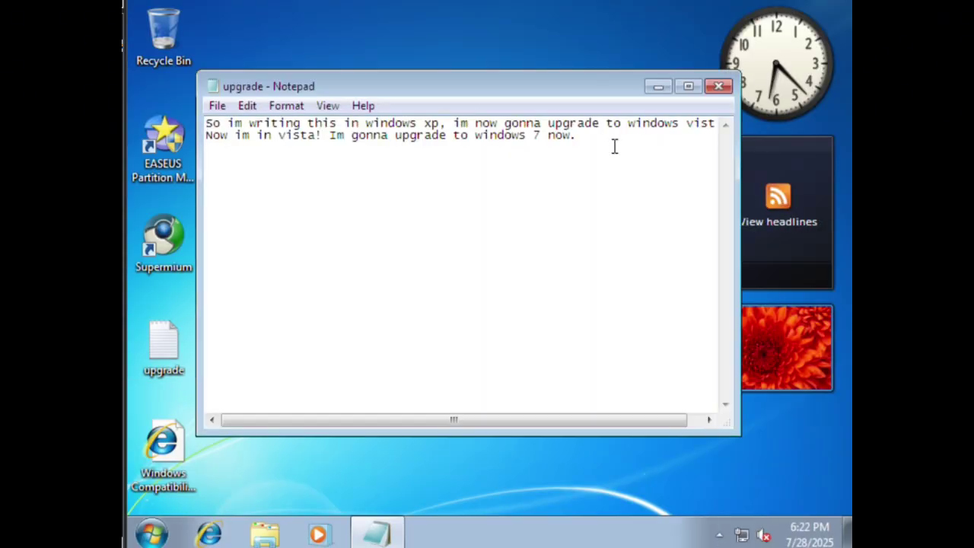
Add the line "In windows 7 they still have these widgets, im about to upgrade to windows 8 beta" to the upgrade note and close it.
key(Return)
text(In windows 7 they sti)
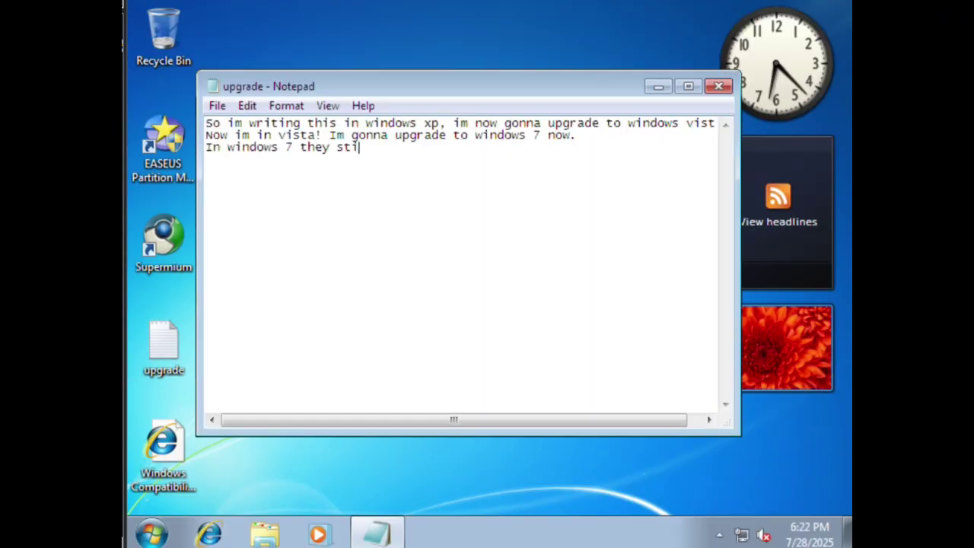
text(ll have these widgets, im about to upgrade to windows 8 bet)
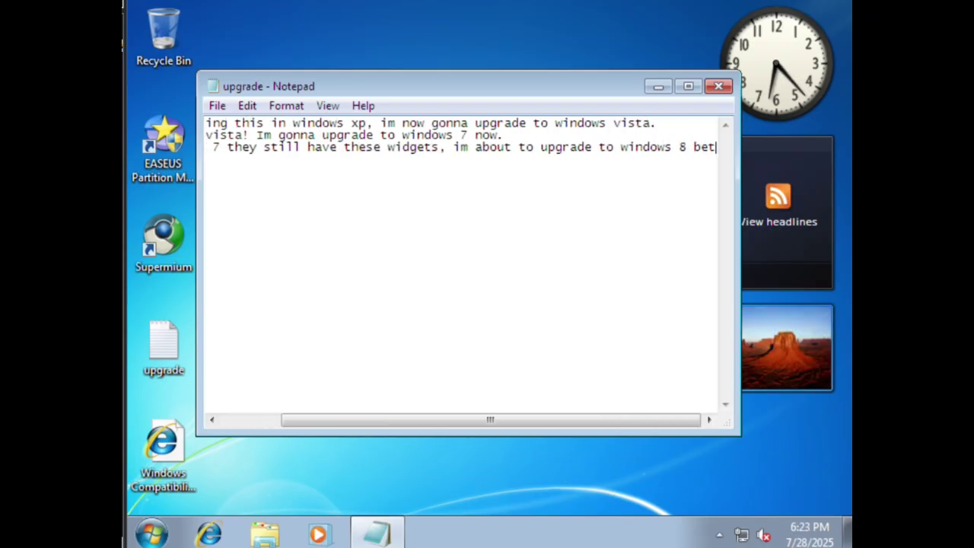
text(a)
click(718, 86)
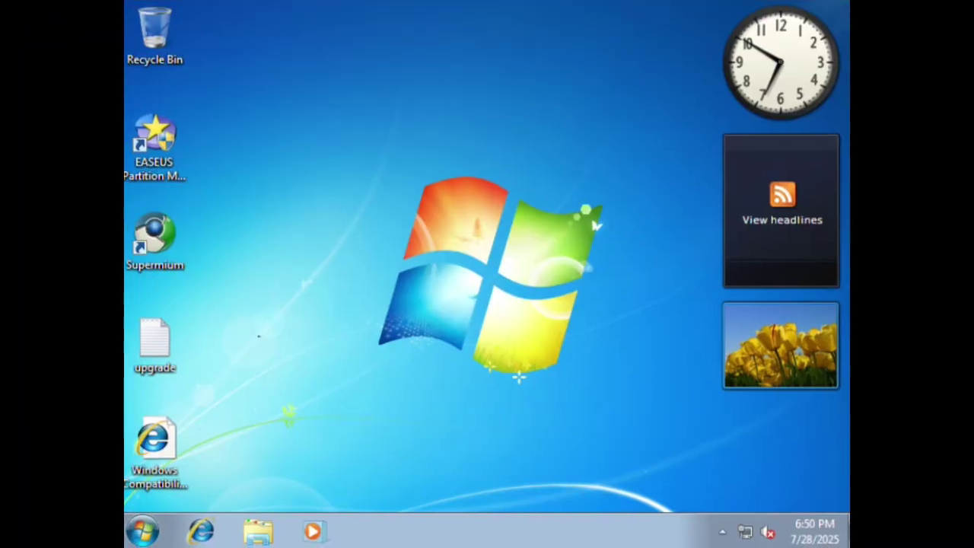
Run setup from the IR5_CCSA_X86FRE_EN-US_DV9 disc, allow it to make changes, and decline the Windows 8.1 update download.
key(super)
click(407, 182)
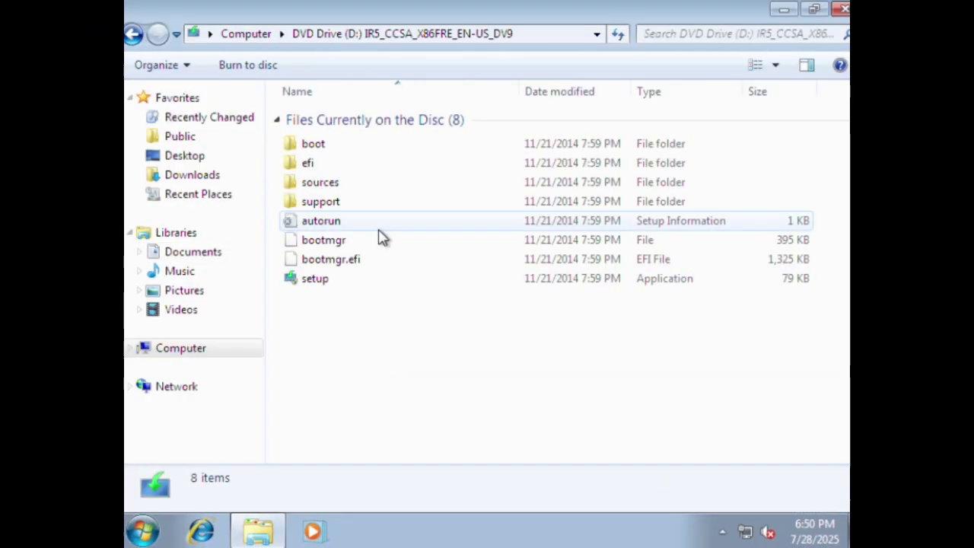
double_click(487, 278)
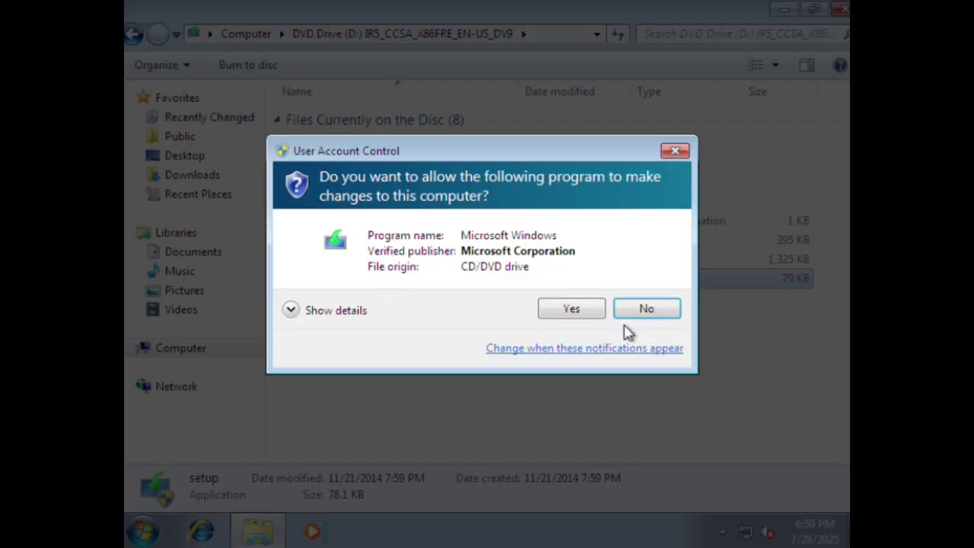
click(571, 308)
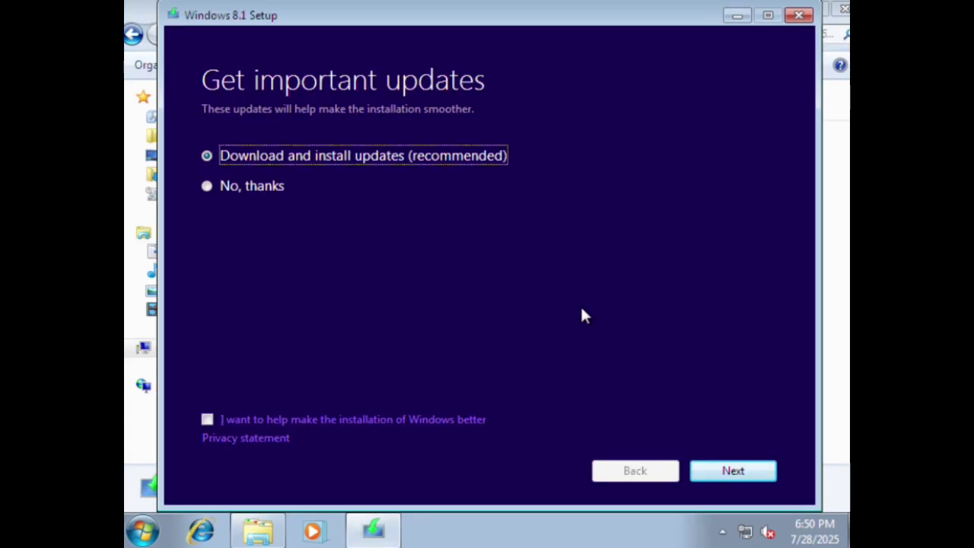
click(207, 184)
click(737, 469)
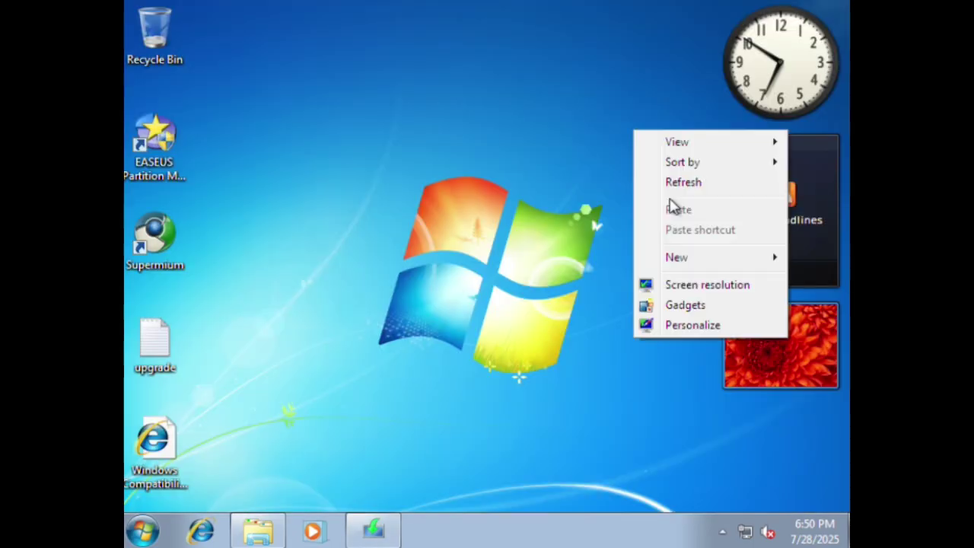
Set the screen resolution to 1152 × 864 and continue the Windows 8.1 setup, keeping personal files only.
click(718, 282)
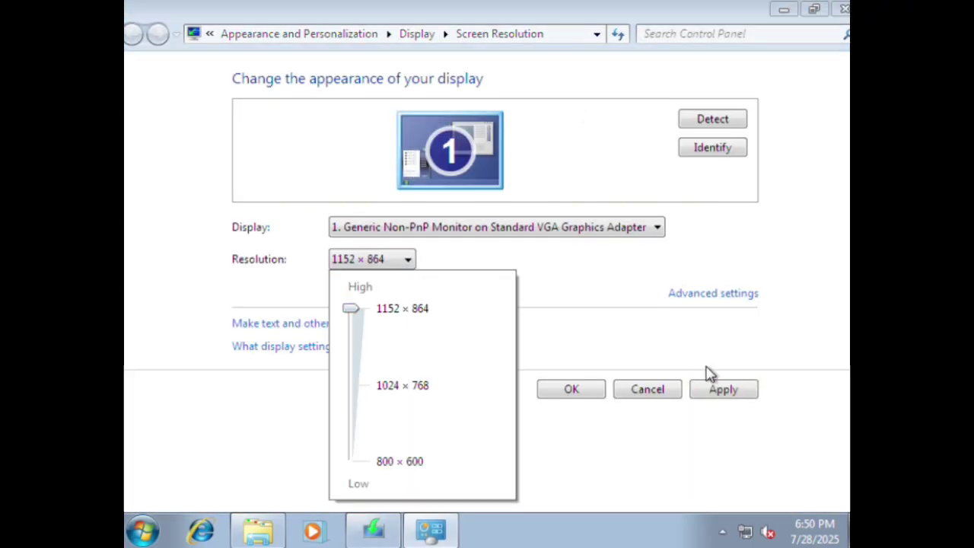
click(719, 388)
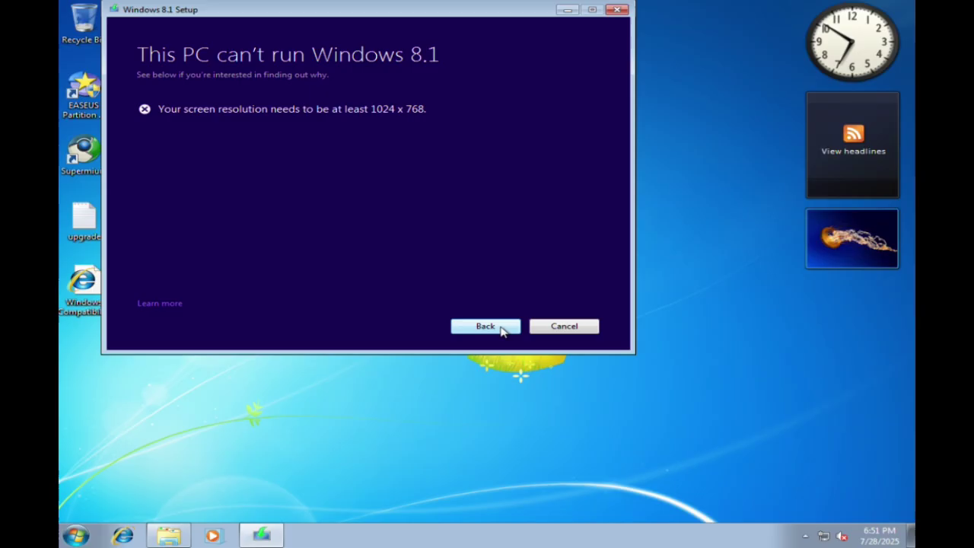
click(496, 327)
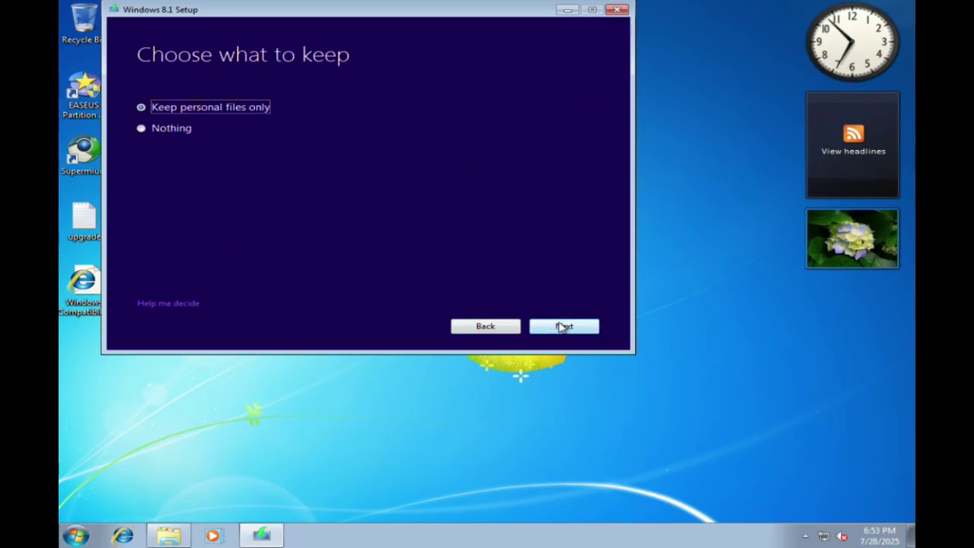
click(563, 326)
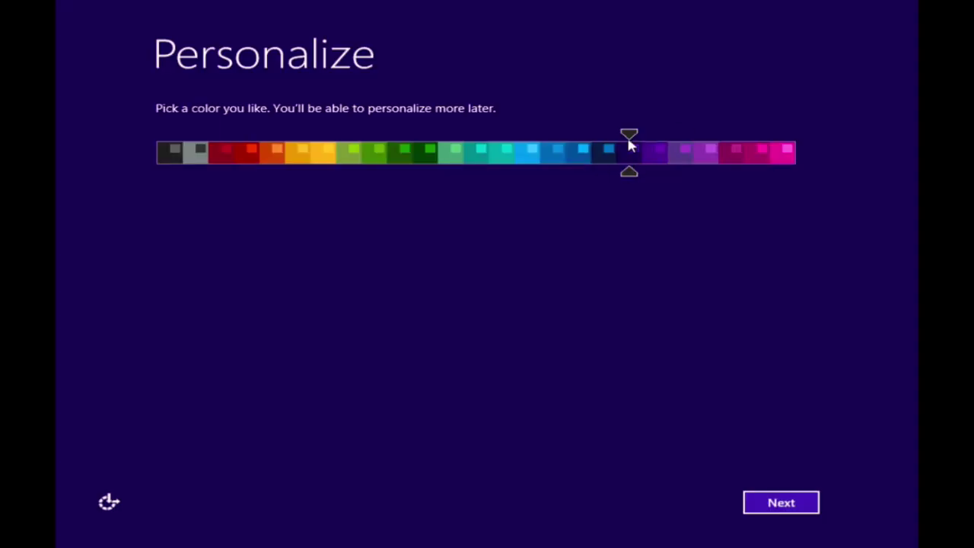
Pick blue as the Windows 8.1 personalization color and use the express settings.
drag(629, 145, 576, 163)
click(776, 504)
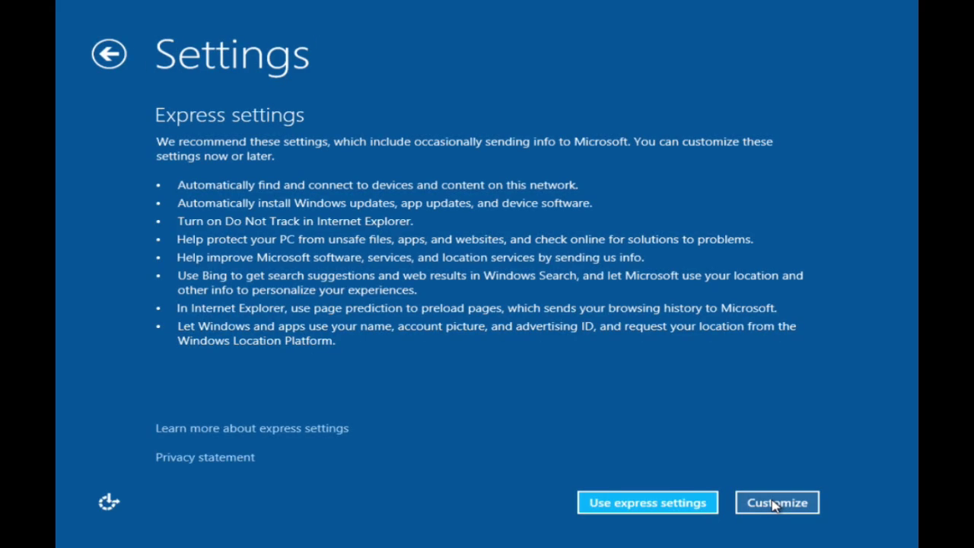
click(678, 504)
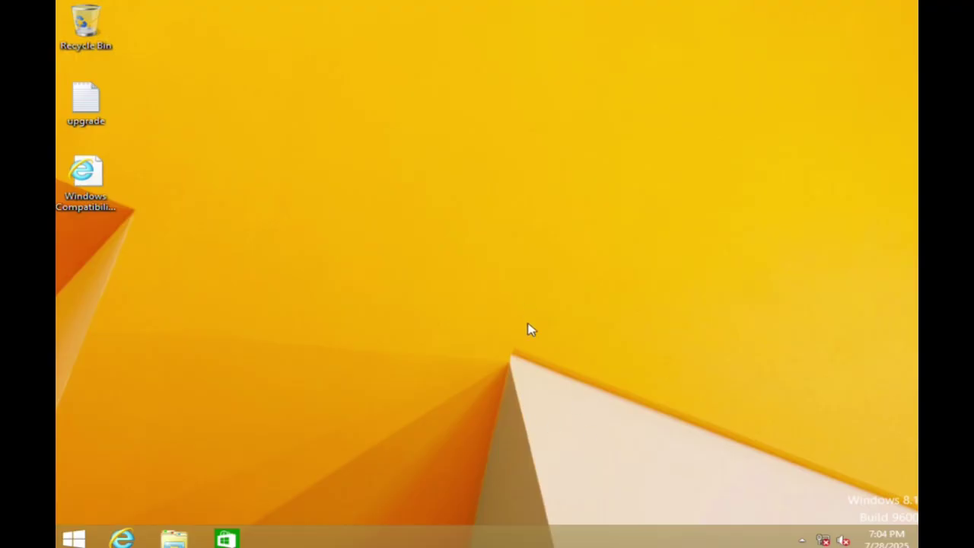
Add "OK i chosen to upgrade to windows 8.1 instead, but all my apps are gone. I can reinstall them" to the upgrade note.
click(74, 538)
click(226, 435)
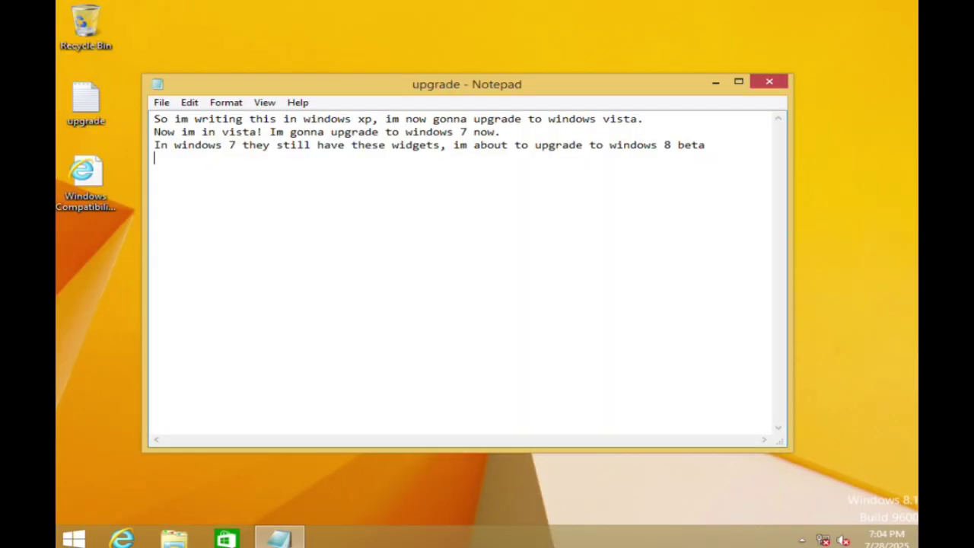
text(ndows )
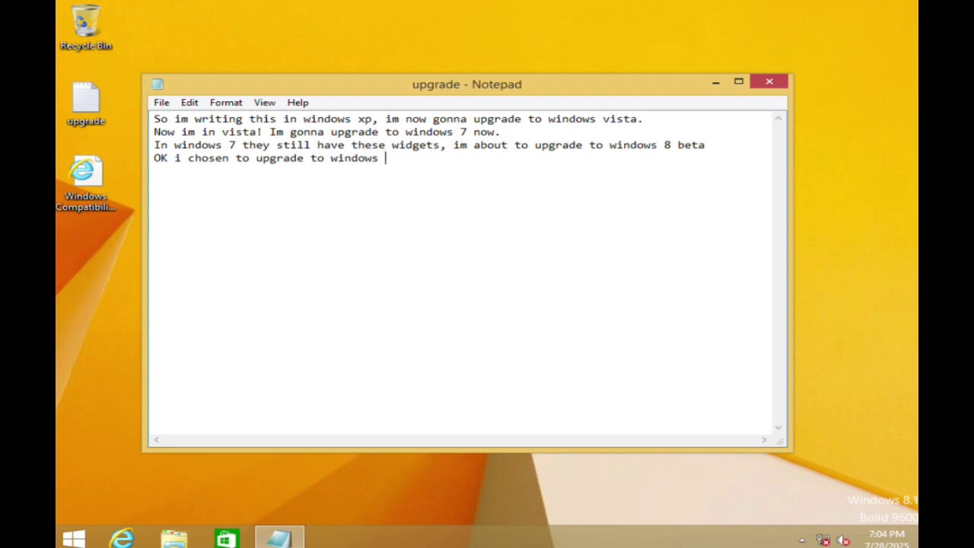
text(8.1 instead, but all my apps are gone.)
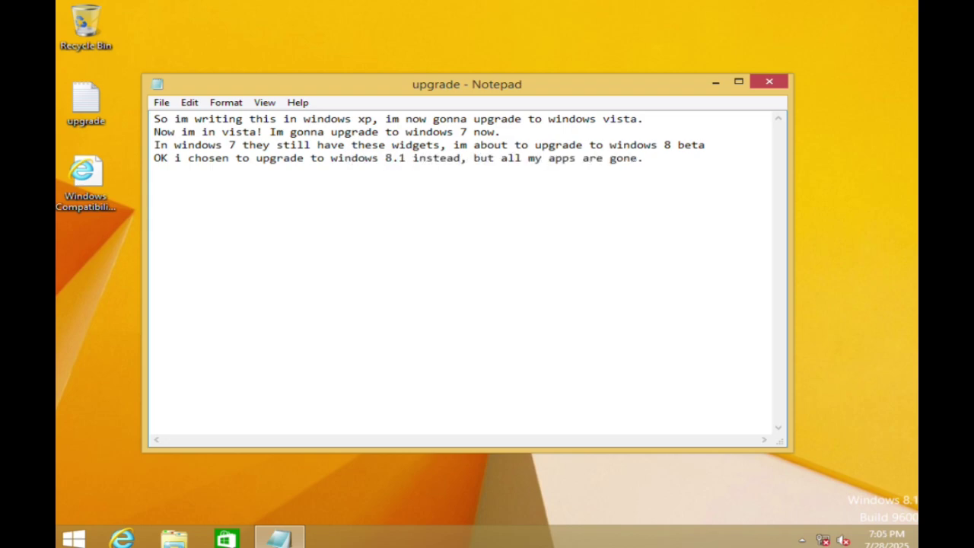
text( I can reinstall them)
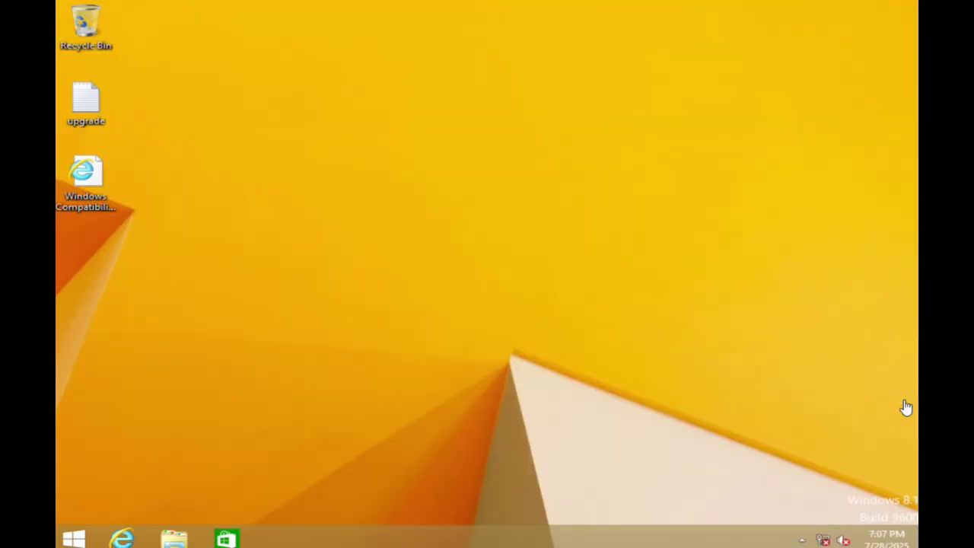
Look through the Windows 8.1 Start screen apps and view the Weather app's sample forecast for London.
key(super)
click(104, 122)
key(Return)
key(super)
key(ctrl+Tab)
scroll(382, 333, down, 5)
click(358, 296)
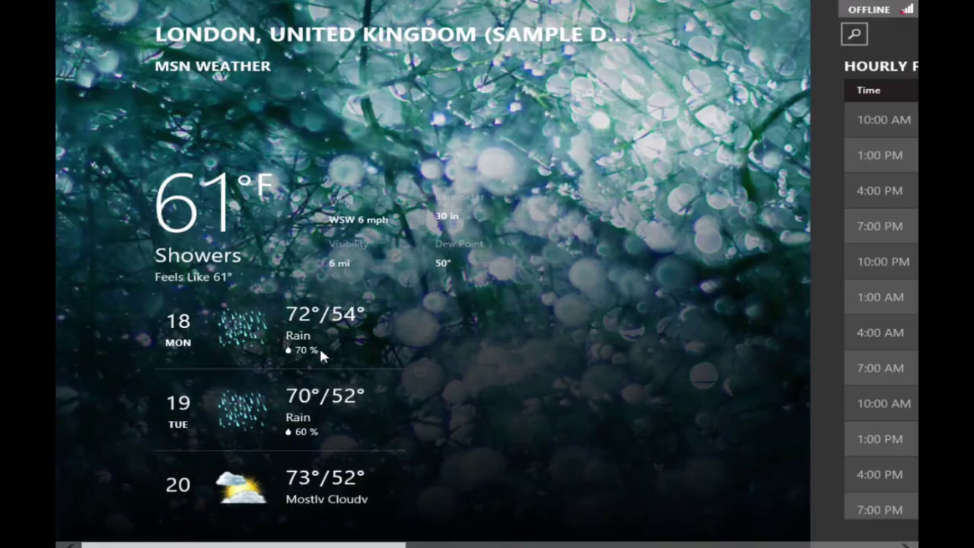
click(73, 539)
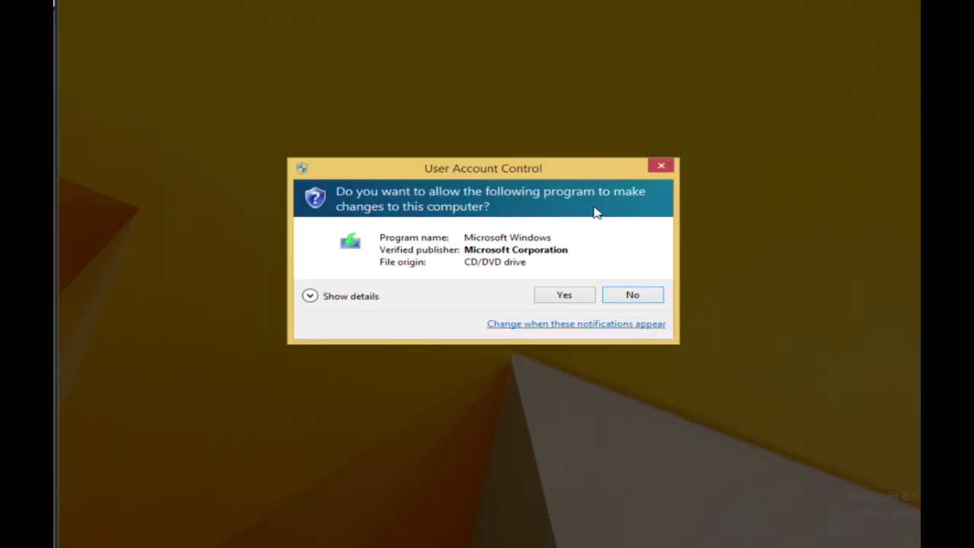
Allow Windows 10 Setup to run, continue past the online updates page, and enter the product key.
click(561, 296)
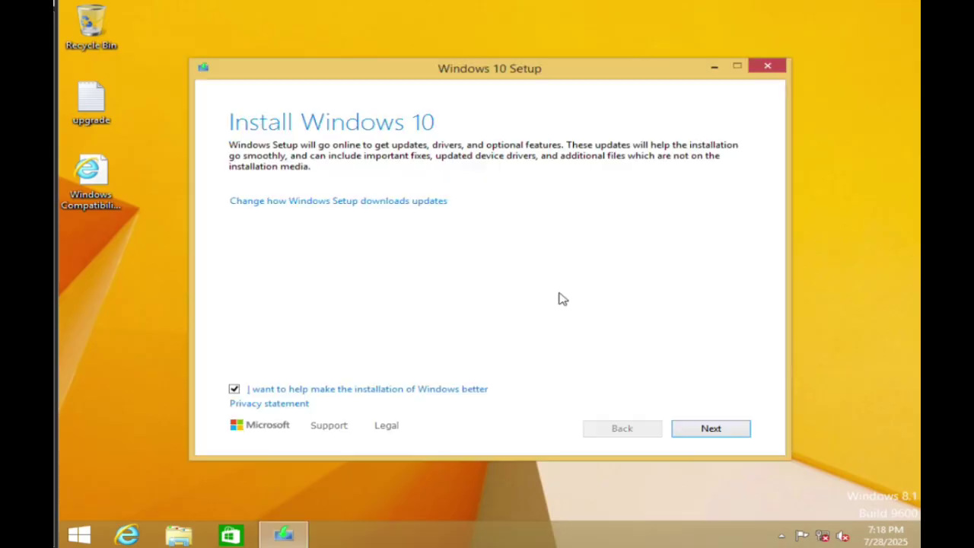
key(Return)
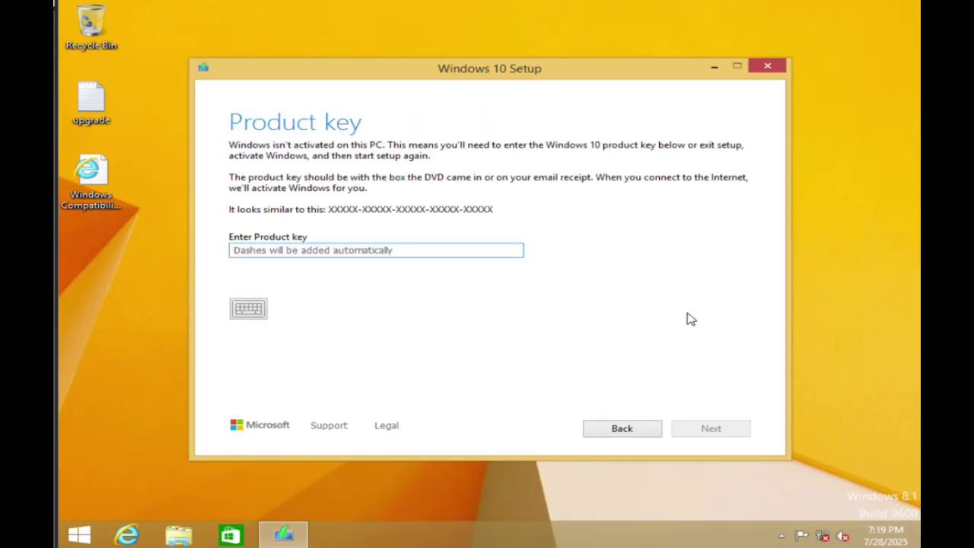
text(FGHGGGGGGGGGGGGGGGGGGGGGG)
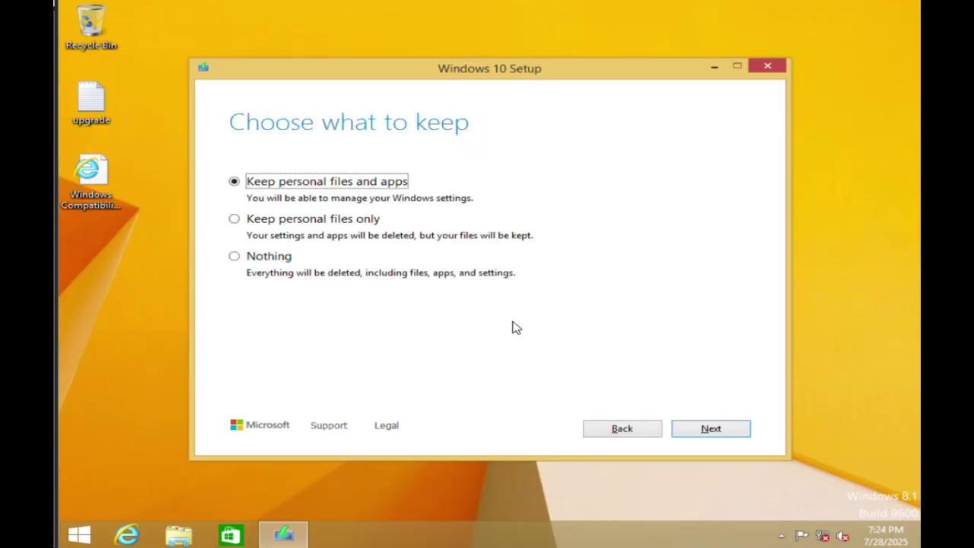
Install Windows 10 Pro keeping personal files and apps, and accept the default privacy settings.
click(704, 428)
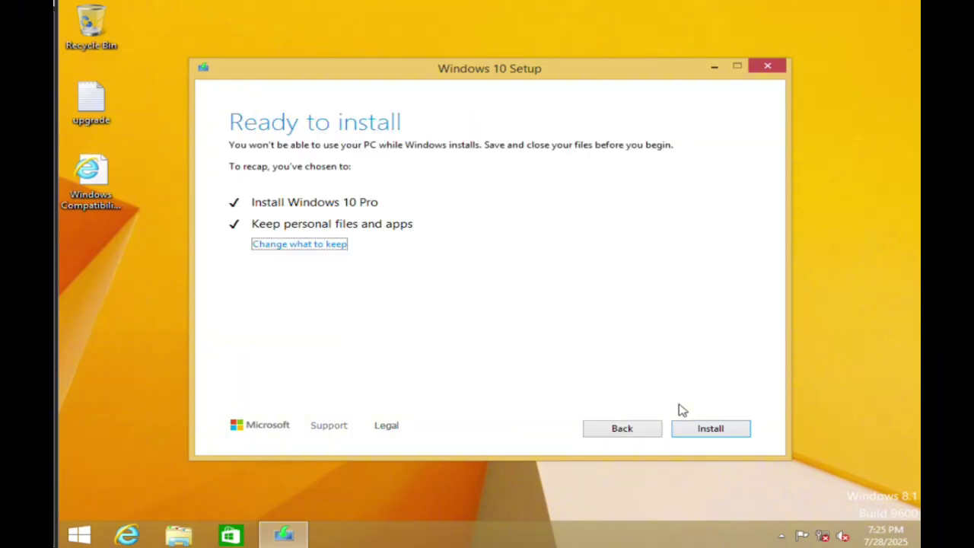
click(693, 433)
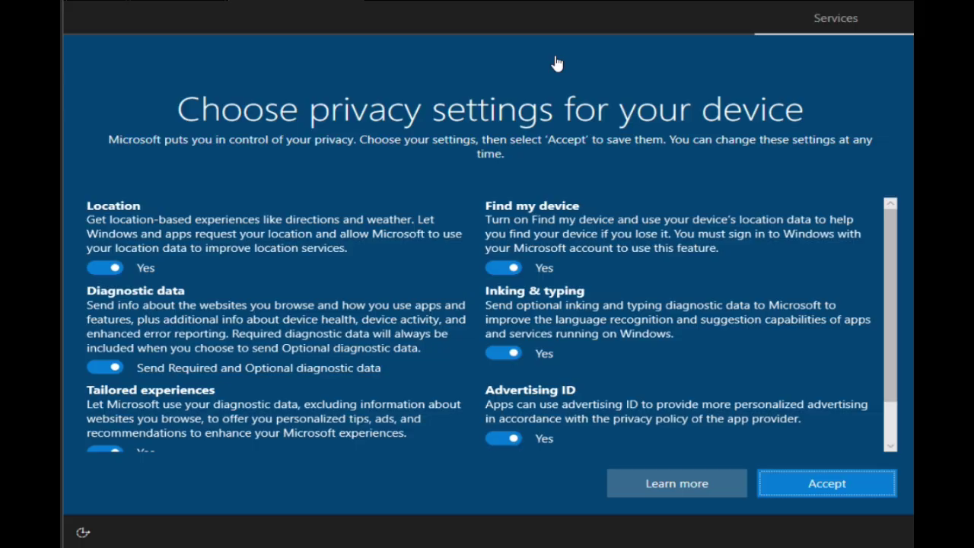
click(825, 483)
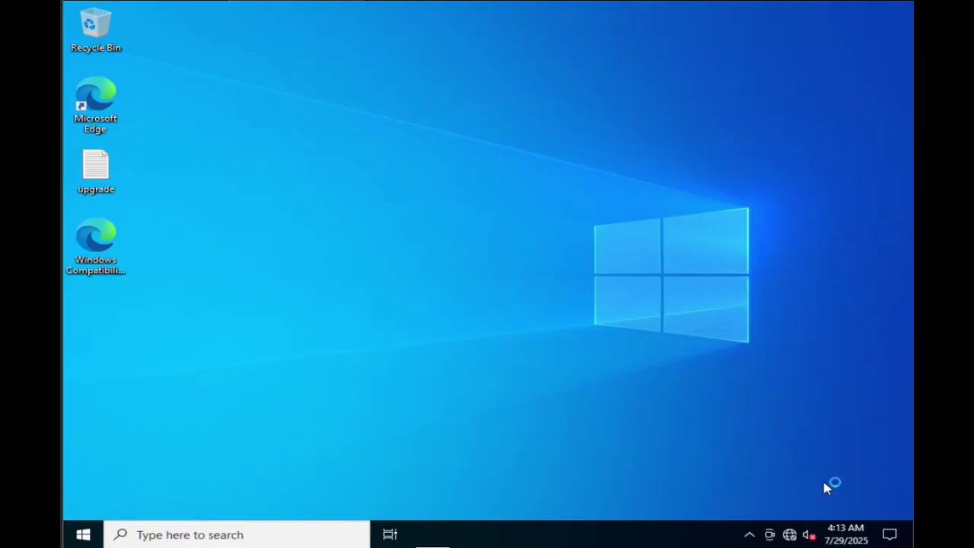
Add the line "WOW! We actully upgraded to windows 10! How impressive!" to the upgrade note.
double_click(96, 169)
drag(630, 385, 635, 389)
click(723, 121)
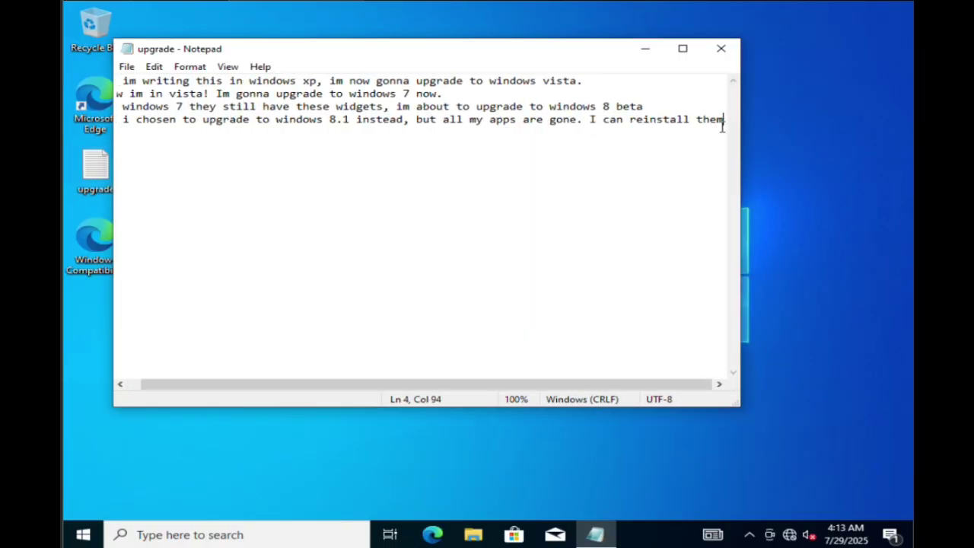
key(Return)
text(WOW)
right_click(426, 231)
double_click(561, 139)
key(End)
text(! We actully up)
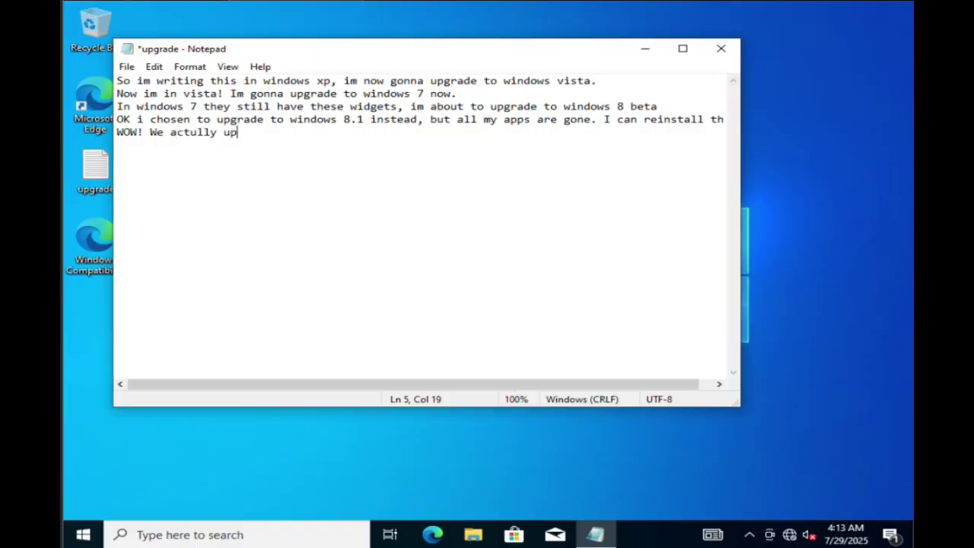
text(graded to windows 10)
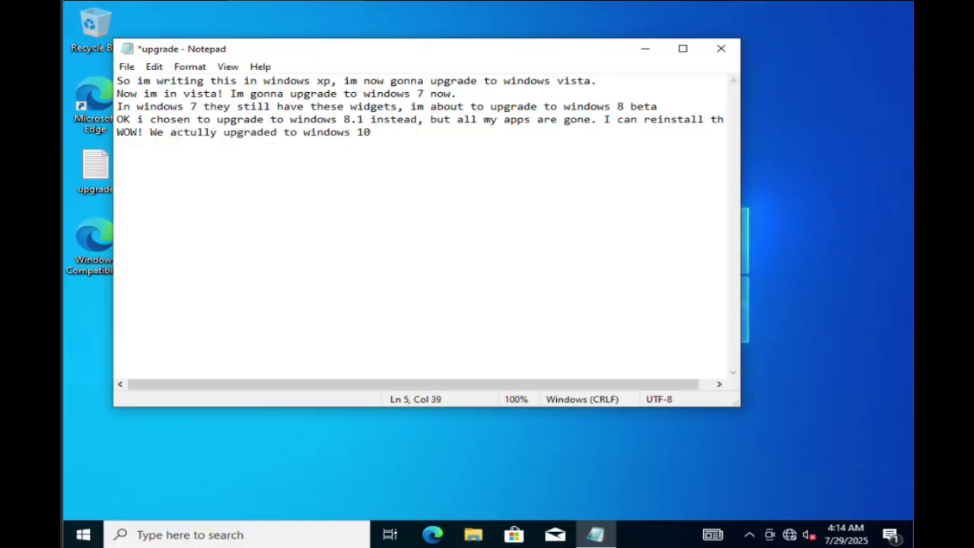
text(! How impressive!)
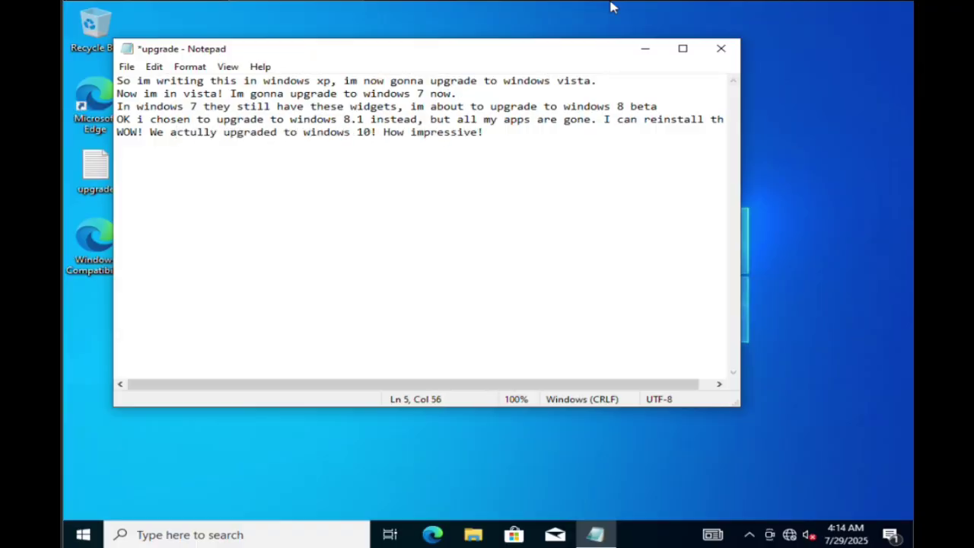
Append "Challenge done, i cant do windows 11 since its 64 bit but i will try tiny11." to the upgrade note and close it.
click(369, 226)
click(605, 185)
text(Challenge done, i can)
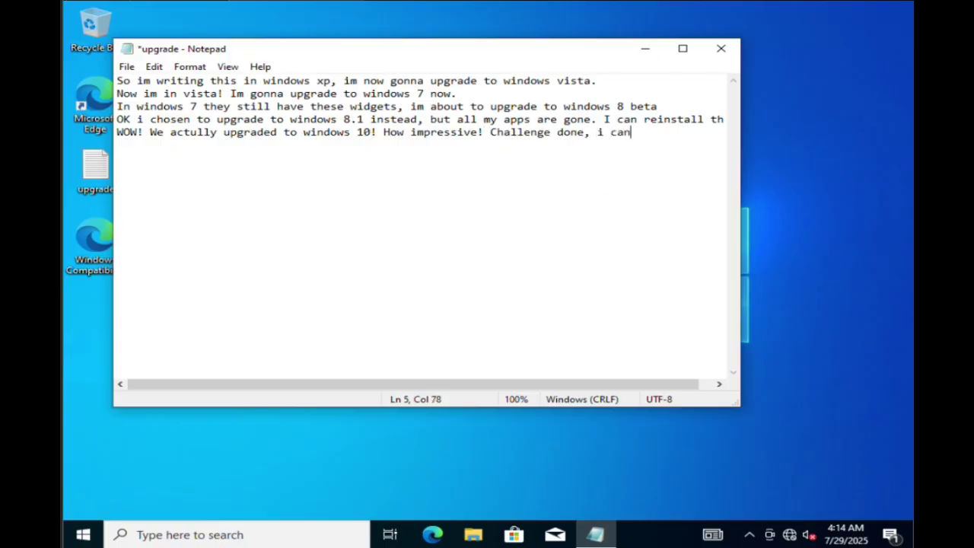
text(t do windows 11 si)
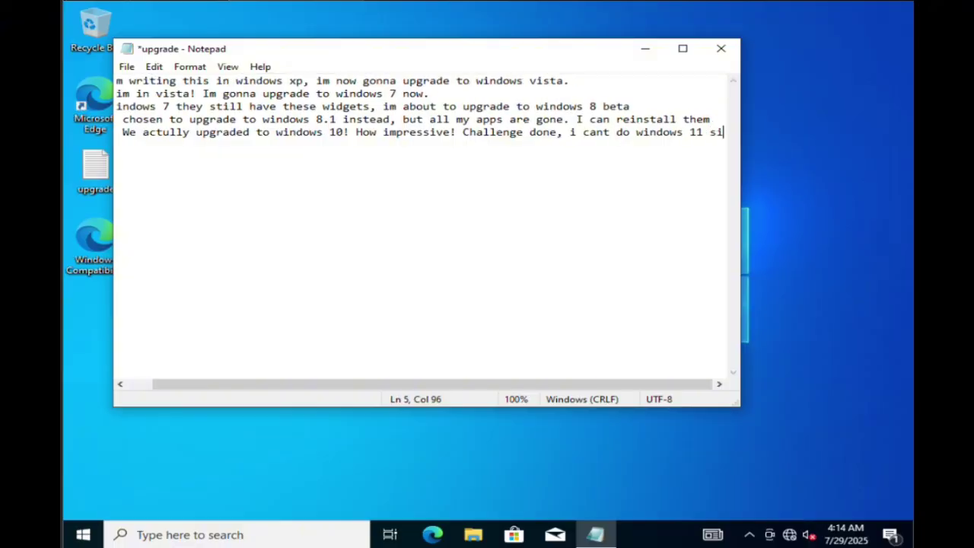
text(nce its 64 bit but i will try windows)
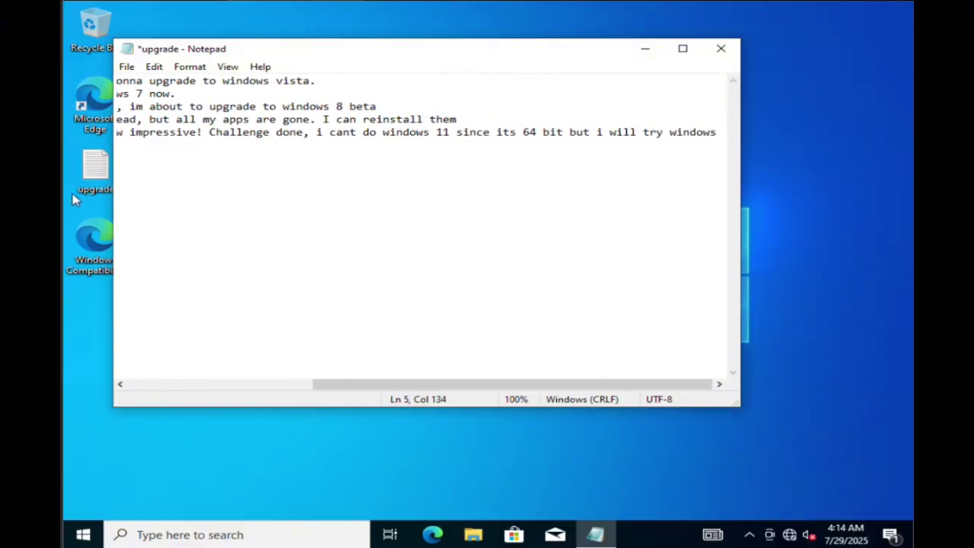
key(Return)
text(tiny11.)
click(124, 149)
key(Left)
key(BackSpace)
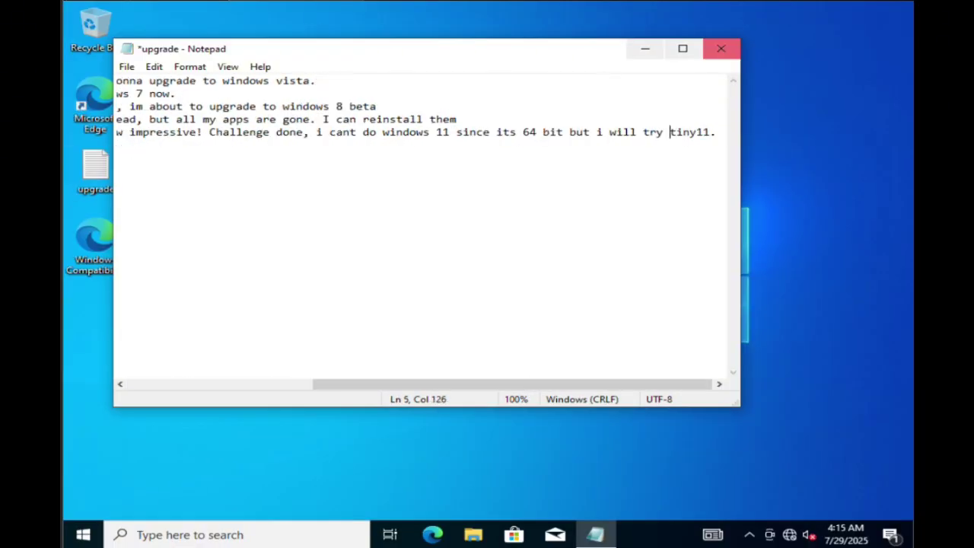
click(721, 48)
click(446, 276)
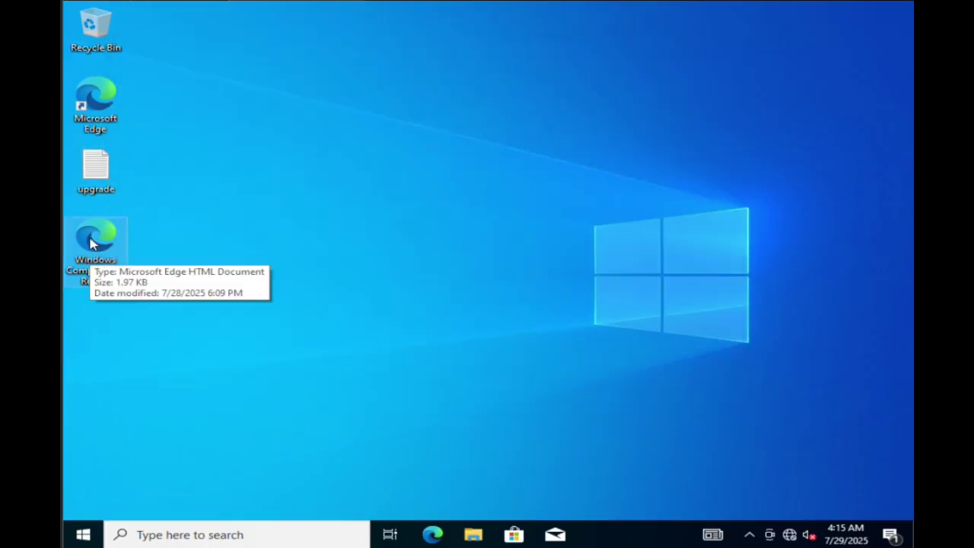
Check the Windows Compatibility Report on the desktop and browse the list of installed Windows 10 apps.
double_click(90, 259)
click(895, 25)
key(super)
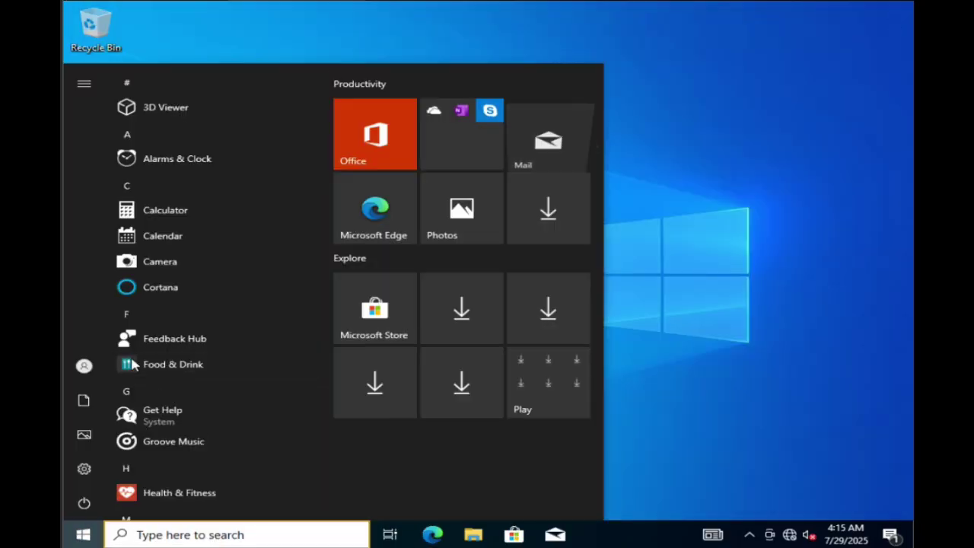
scroll(176, 331, down, 5)
scroll(175, 148, up, 1)
scroll(174, 143, down, 3)
scroll(174, 145, down, 5)
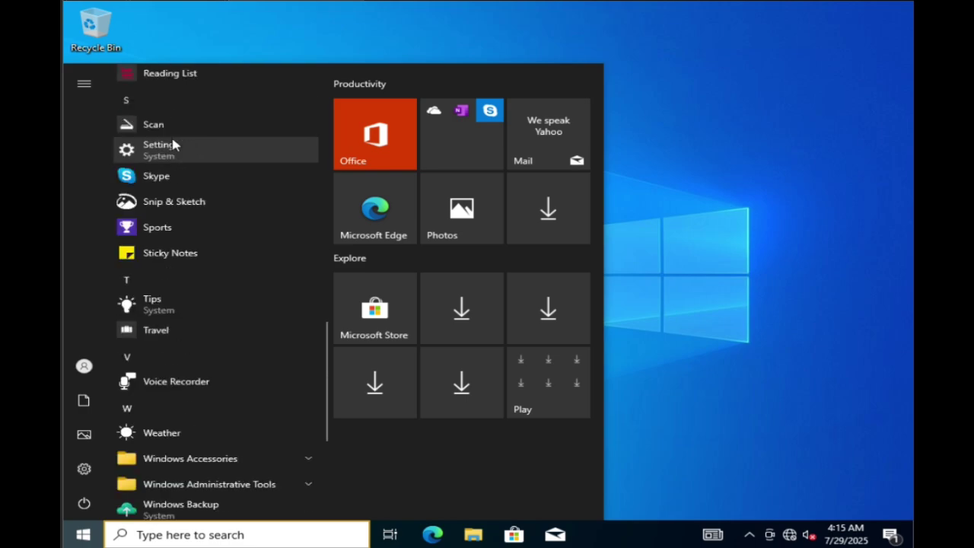
click(174, 144)
click(76, 530)
scroll(175, 304, down, 8)
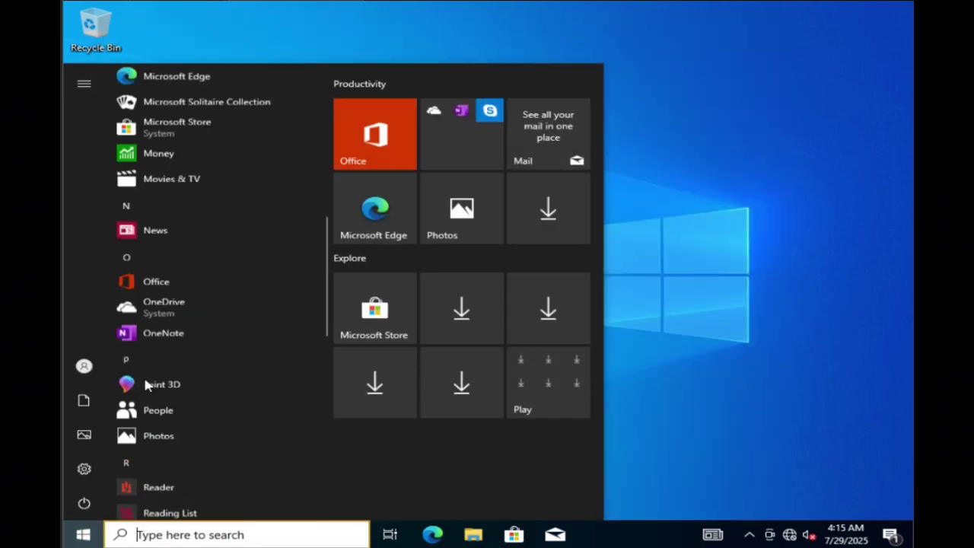
click(214, 173)
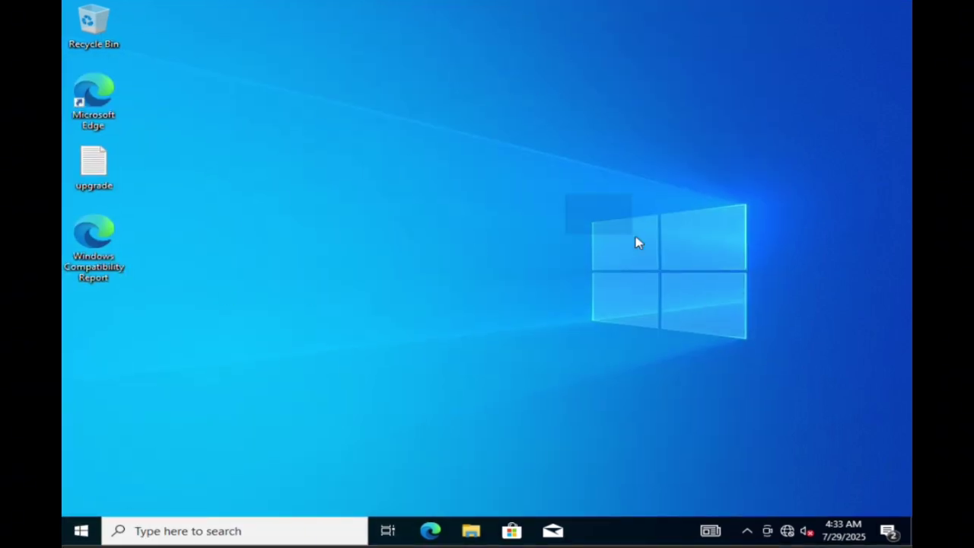
Open the power options for shutting down or restarting the machine.
click(81, 530)
click(84, 498)
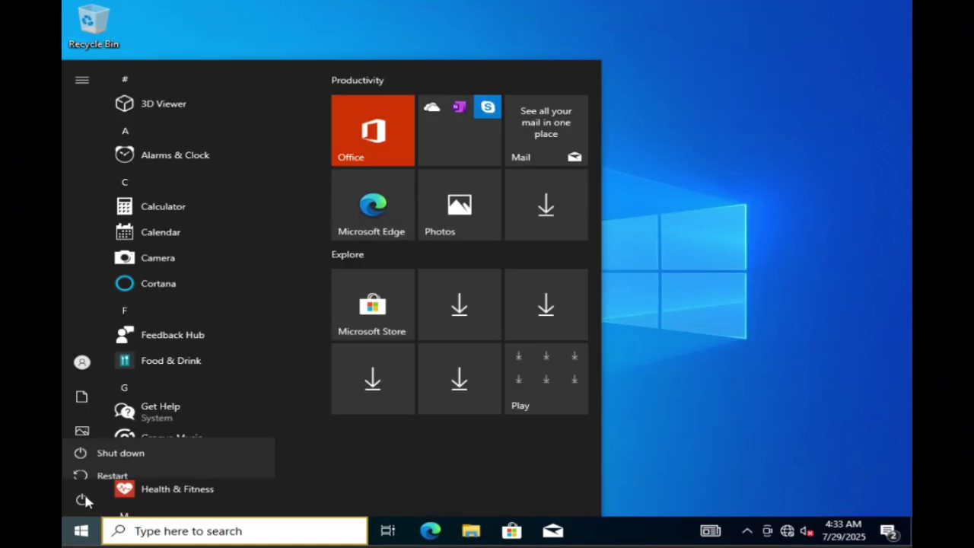